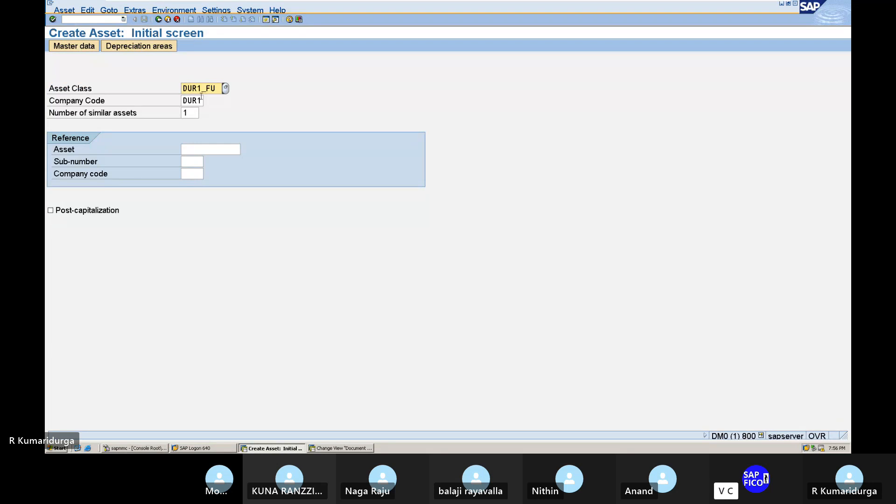
Step: Choose asset class DUR1_PM (Plant and Machinery) for company code DUR1 and open the new asset's master data
click(225, 88)
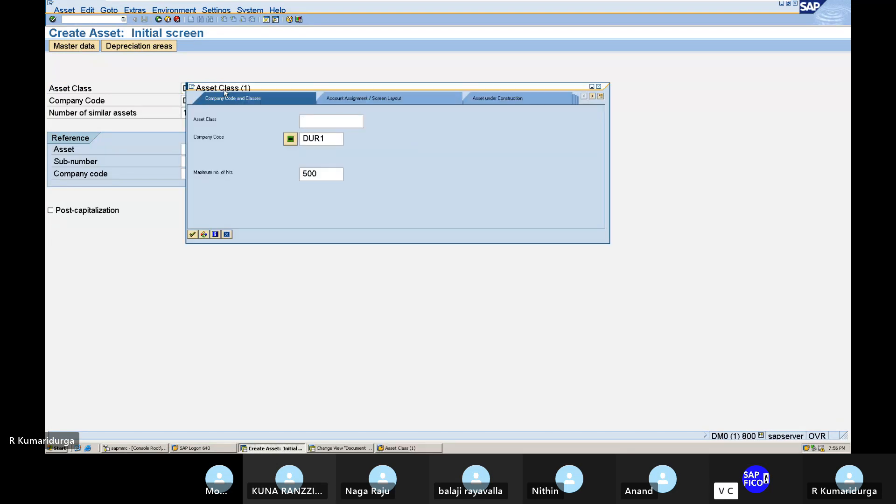
key(Return)
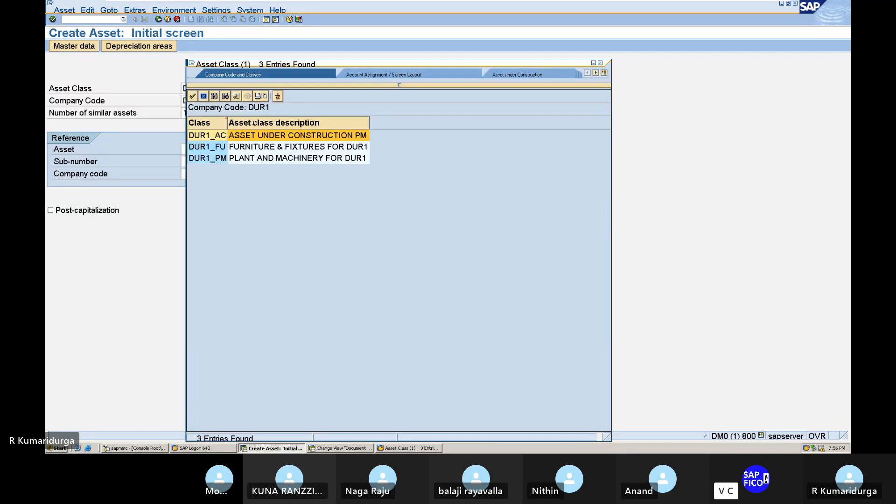
click(245, 160)
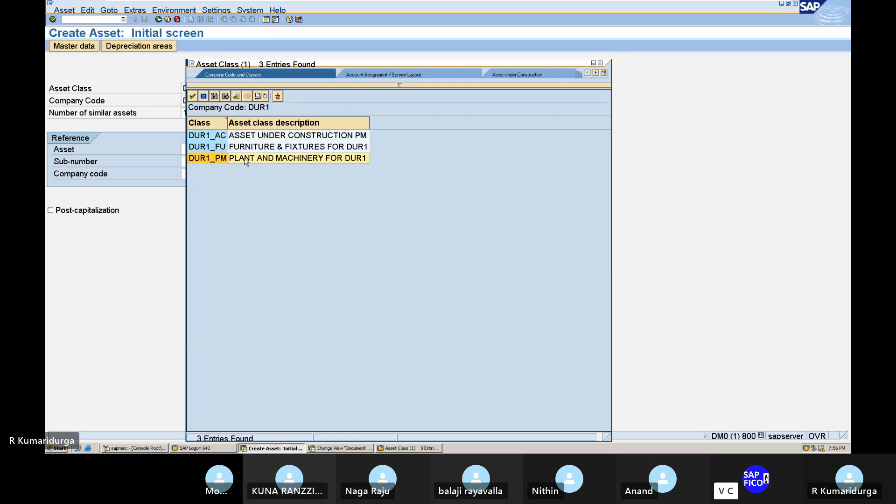
click(261, 138)
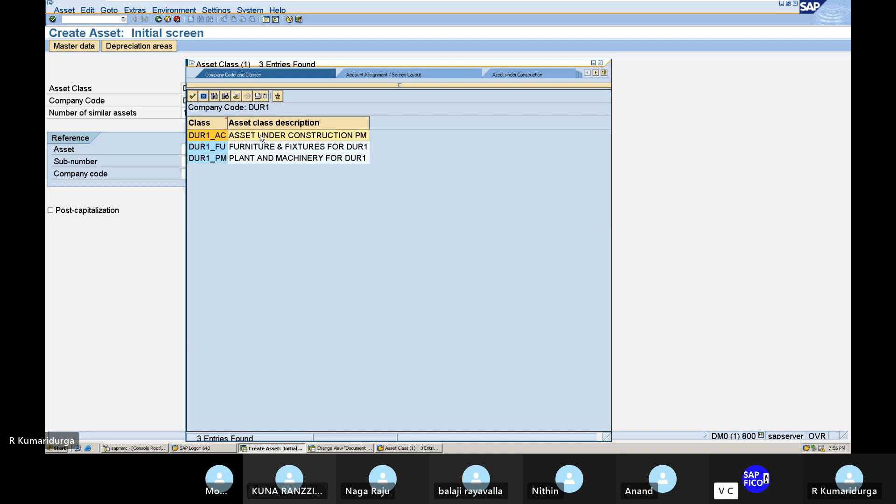
click(275, 160)
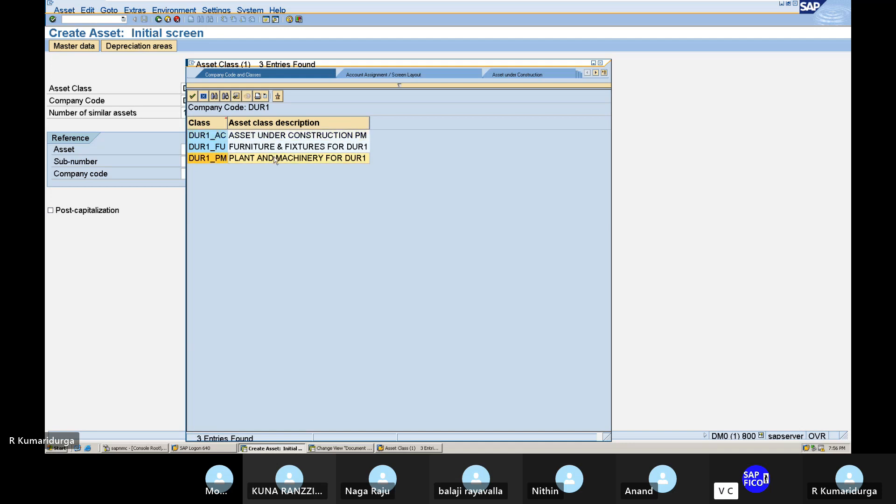
double_click(275, 159)
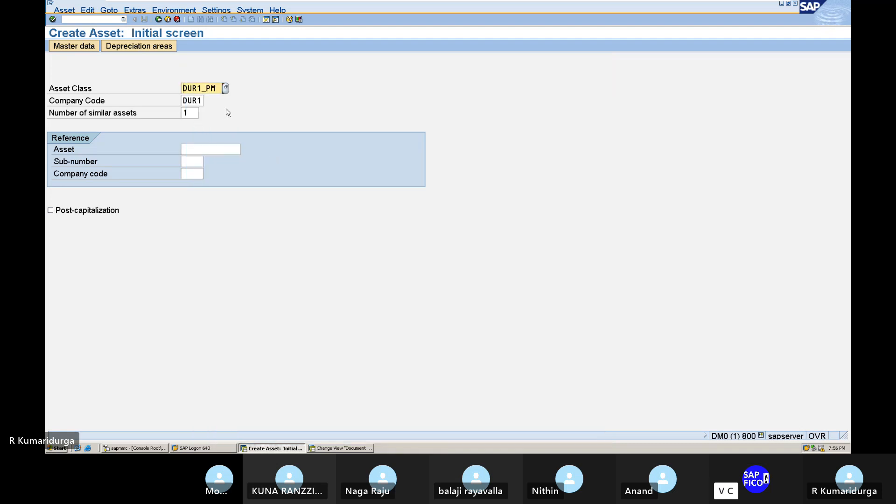
click(196, 112)
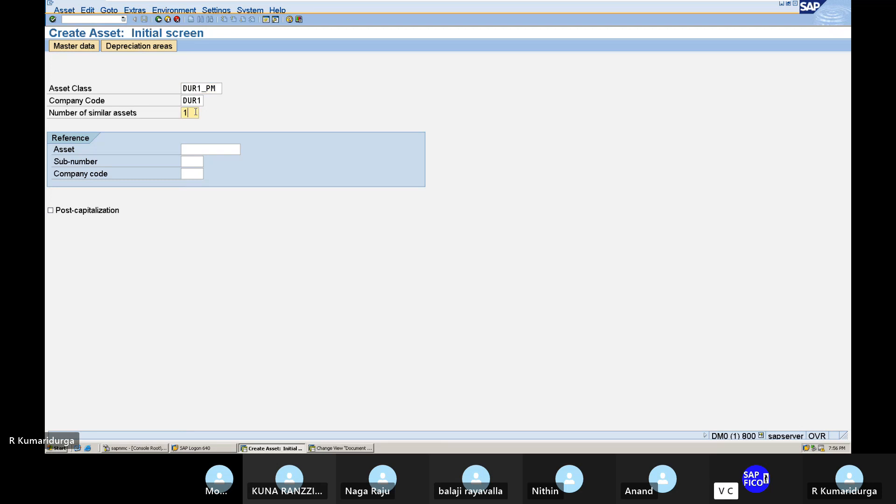
key(Return)
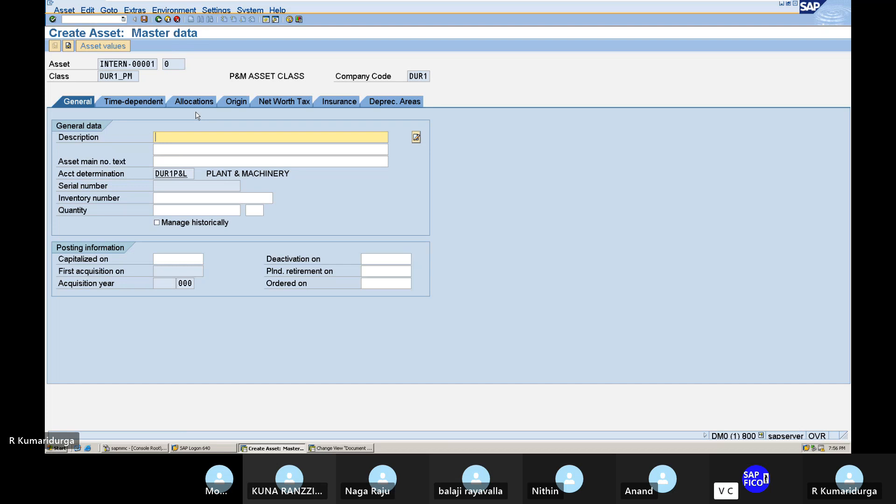
Step: Enter "PLANT &MACHINERY 2" as the asset description
text(PL)
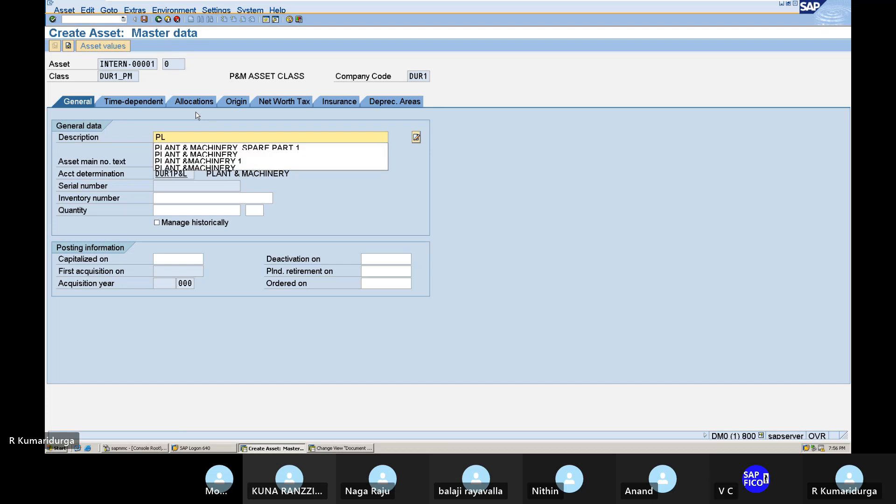
key(Down)
key(Down)
key(Down)
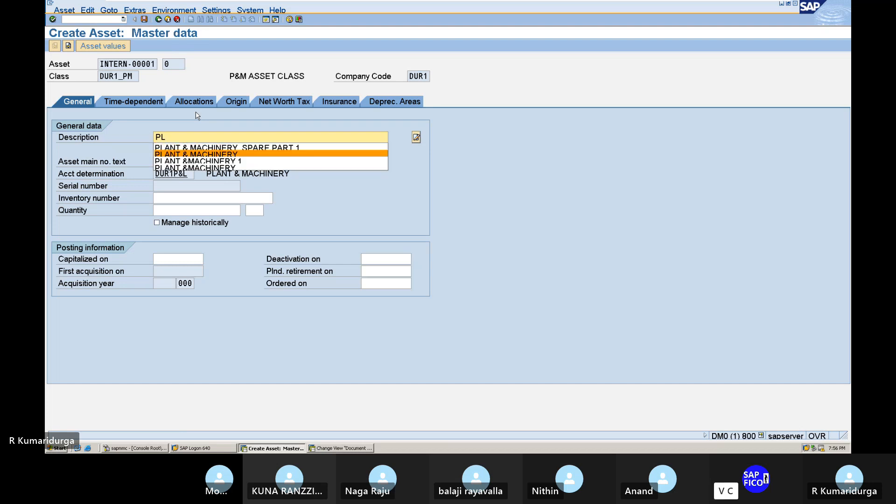
key(Return)
key(BackSpace)
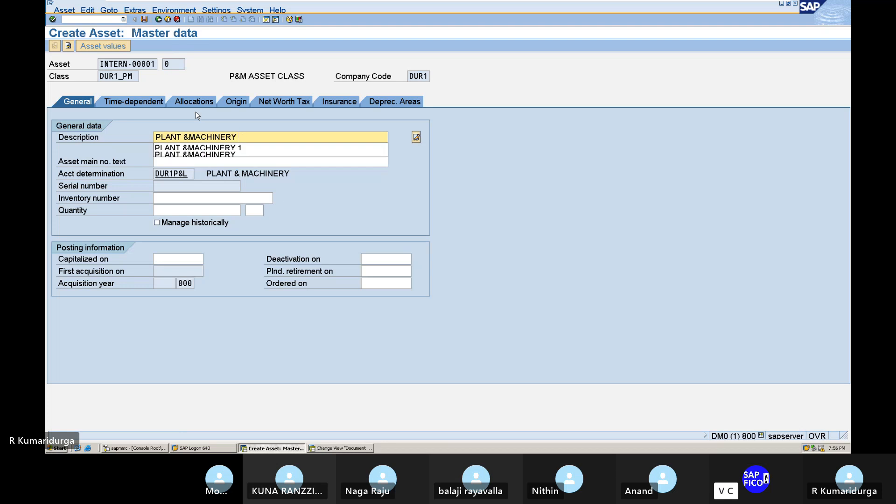
text(2)
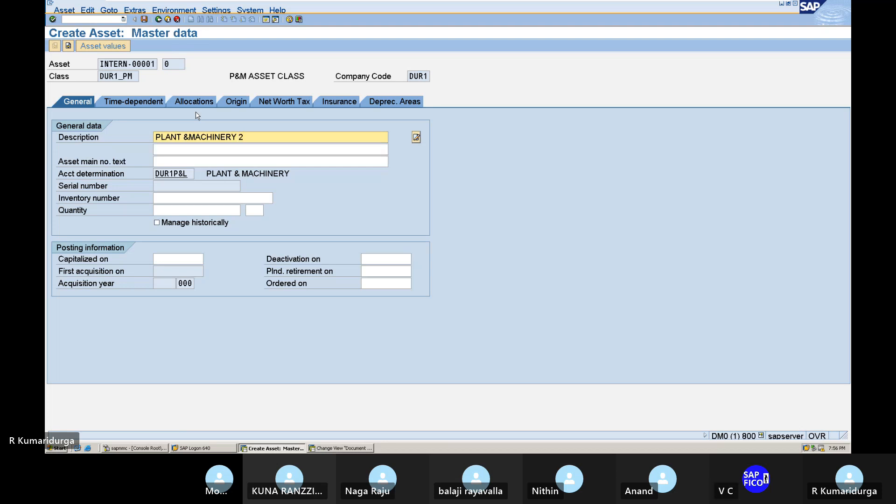
click(172, 256)
text(01)
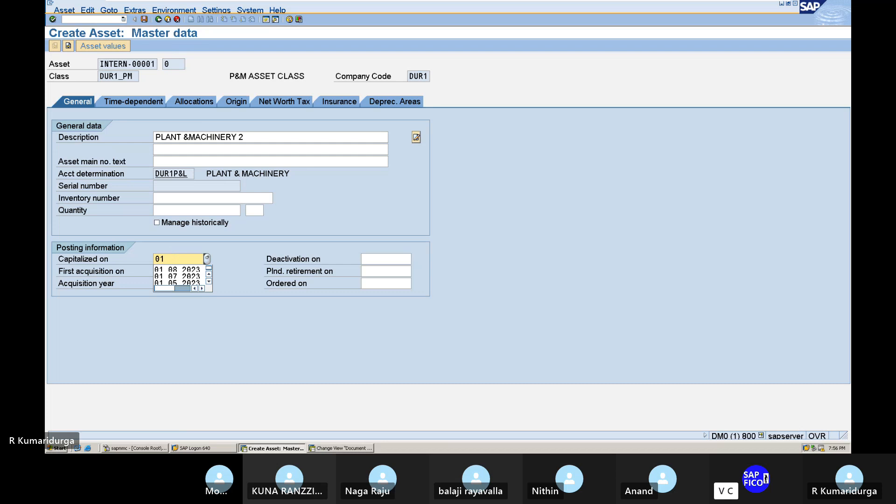
key(BackSpace)
key(BackSpace)
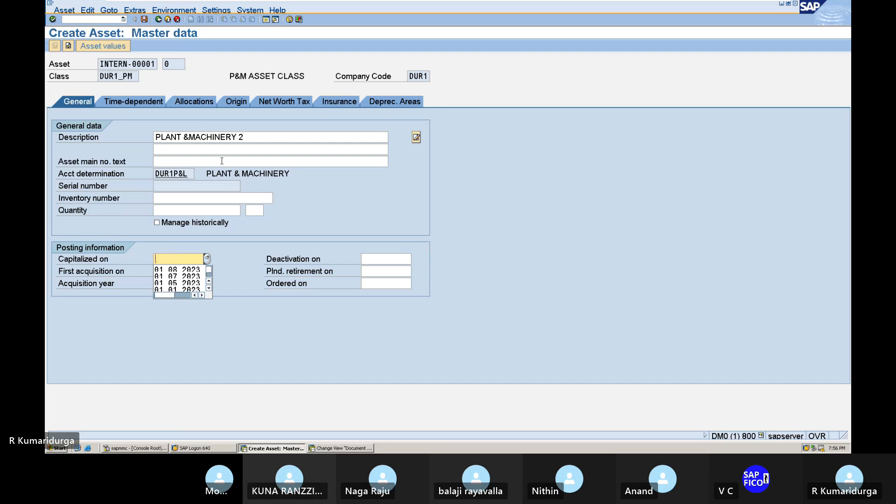
Step: Enter "PLANT & MACHINERY 2" as the asset main number text
click(222, 160)
text(PAL)
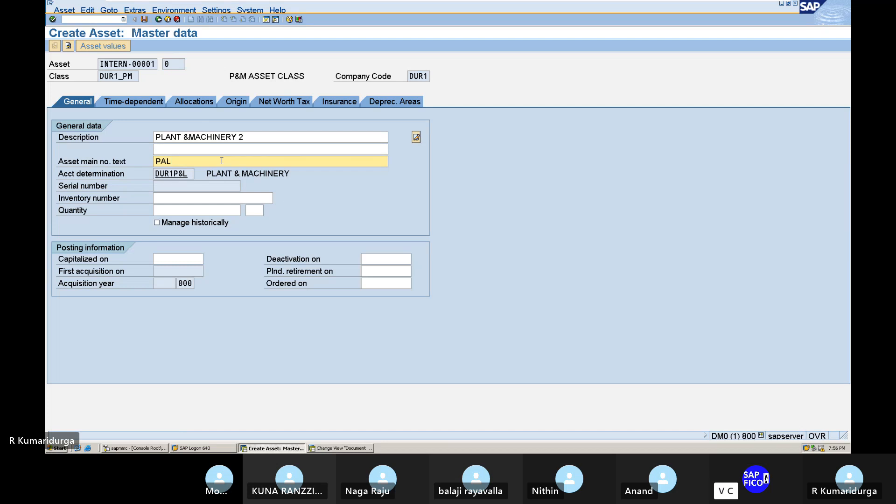
key(BackSpace)
key(BackSpace)
text(LANT AN)
key(BackSpace)
key(BackSpace)
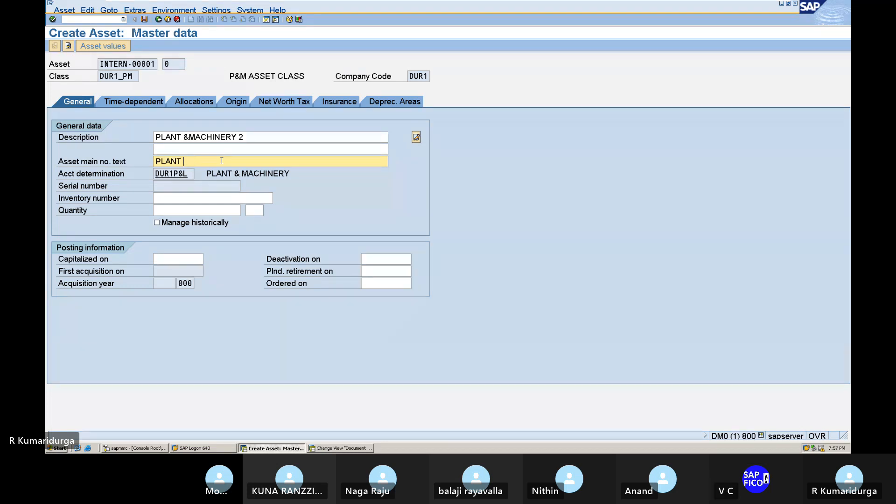
text(7)
key(BackSpace)
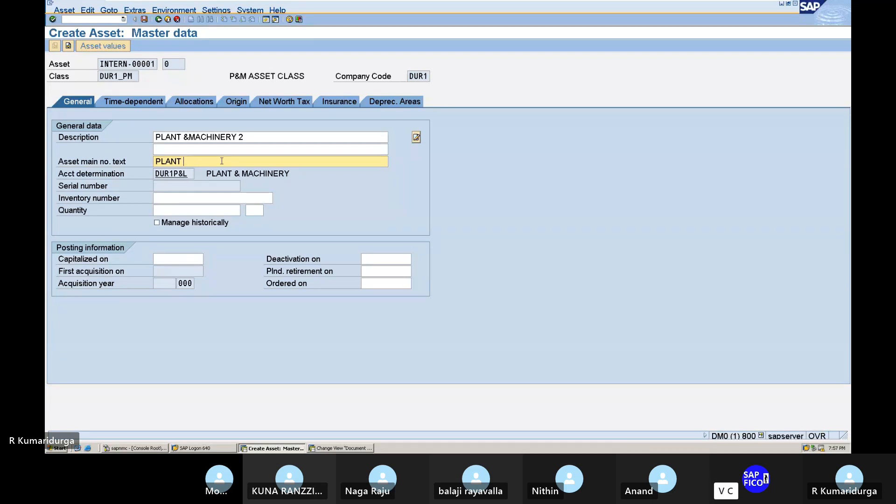
text(& )
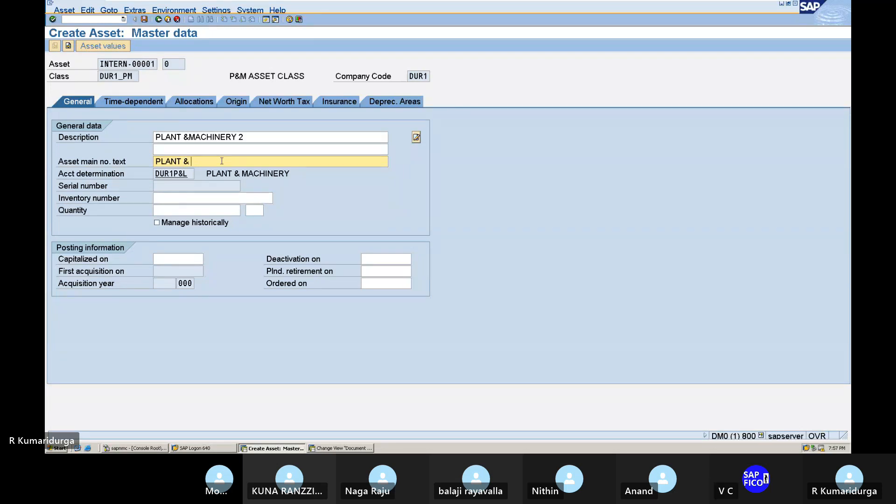
text(MAC)
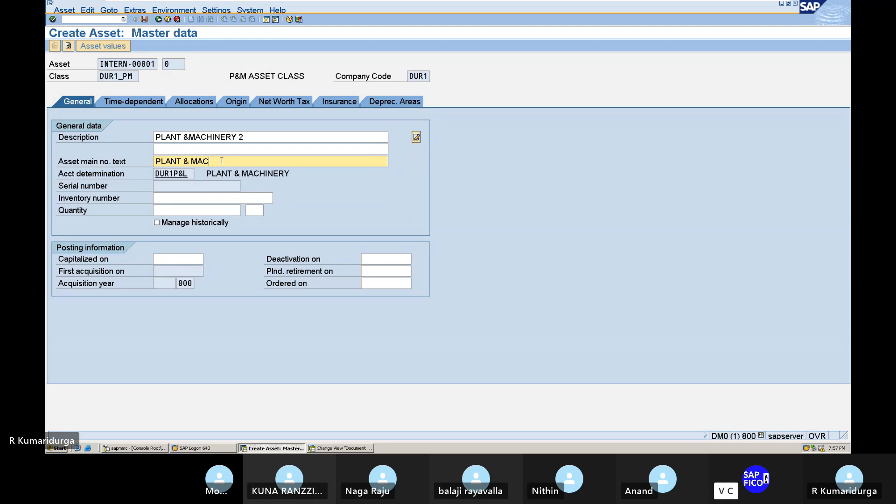
text(HINERY 2)
Step: Set the capitalization date to 01.07.2023 and the time-dependent business area to TIRU
click(189, 258)
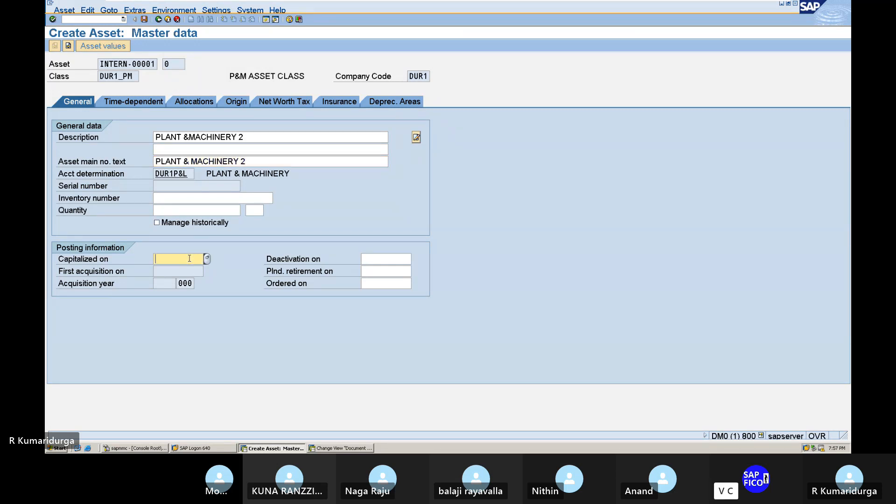
text(01.07.2023)
click(148, 101)
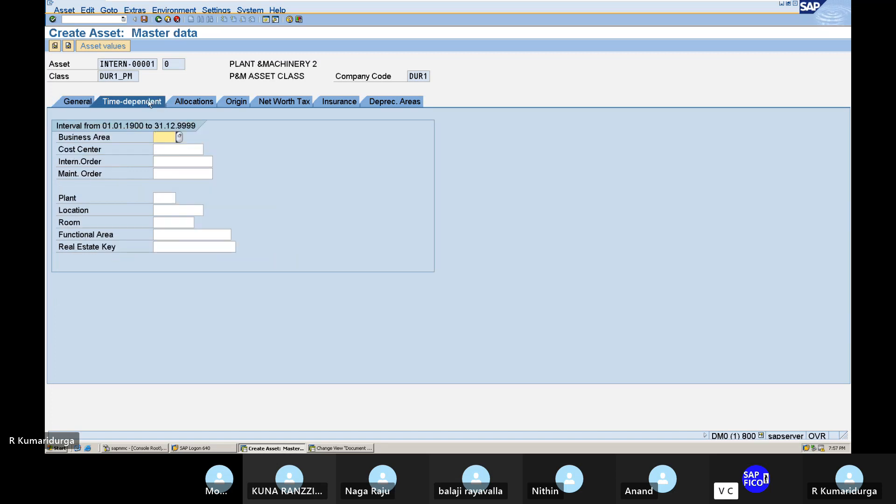
text(TIRU)
Step: Assign depreciation key D01 (SLM PLANT & MACHINERY 5%) to the Book deprec. area
click(381, 105)
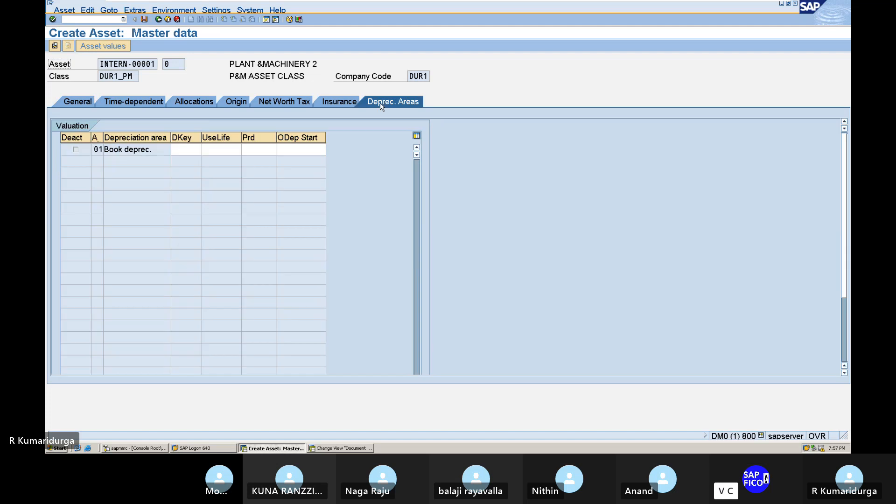
click(192, 147)
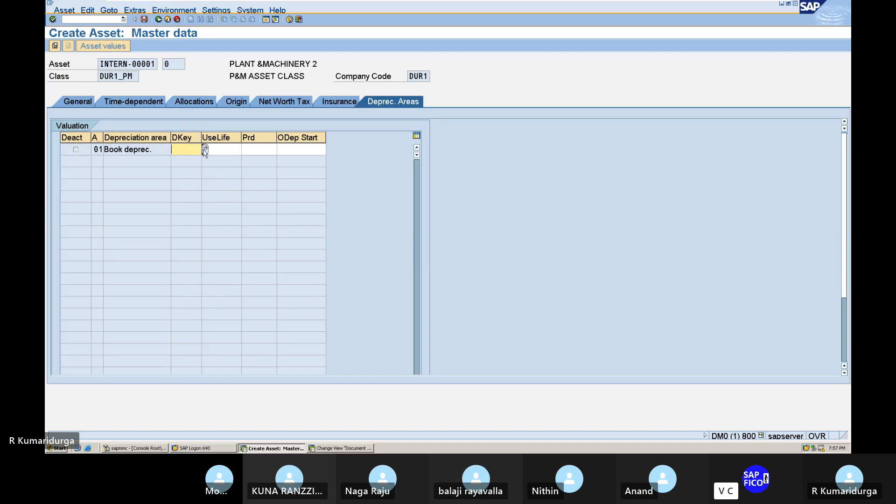
click(204, 148)
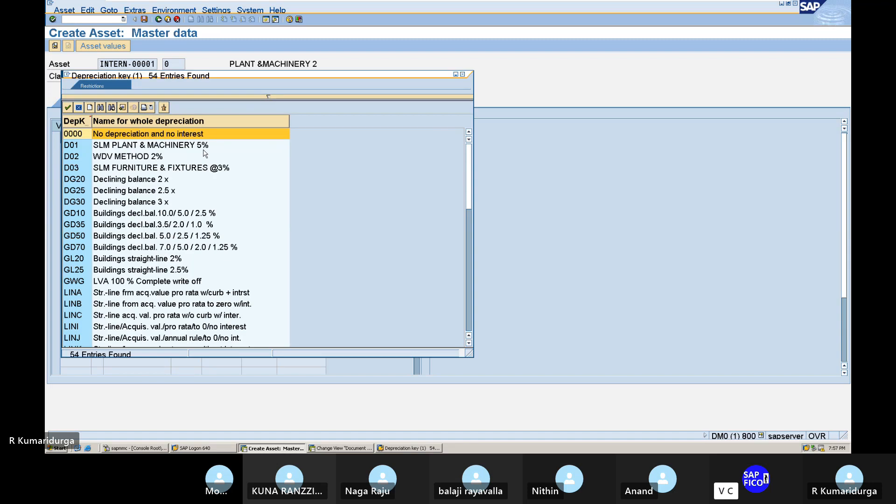
click(160, 148)
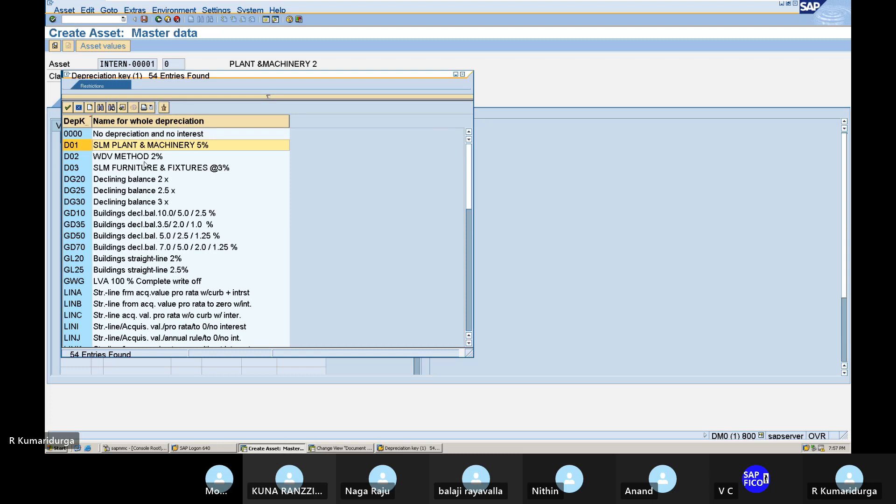
click(145, 161)
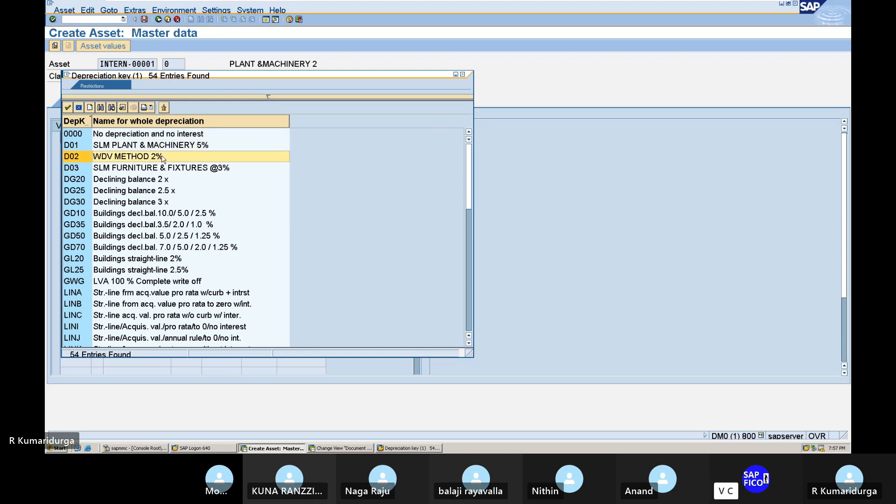
click(183, 147)
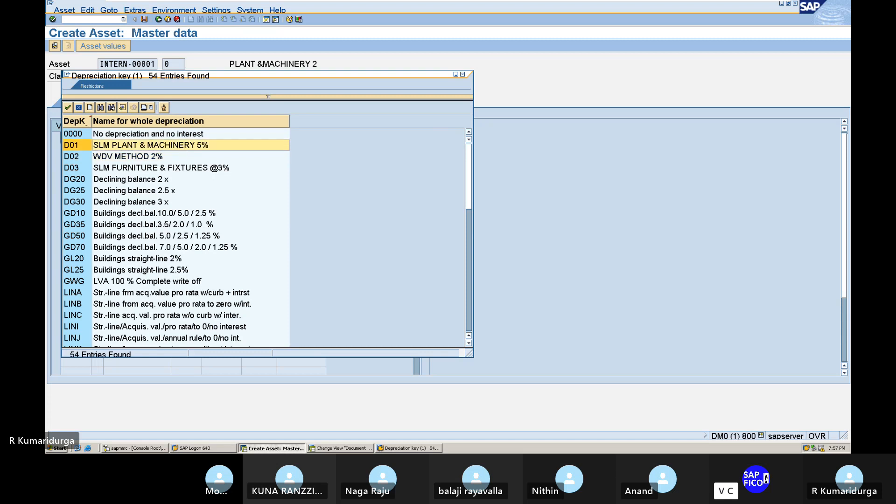
double_click(218, 146)
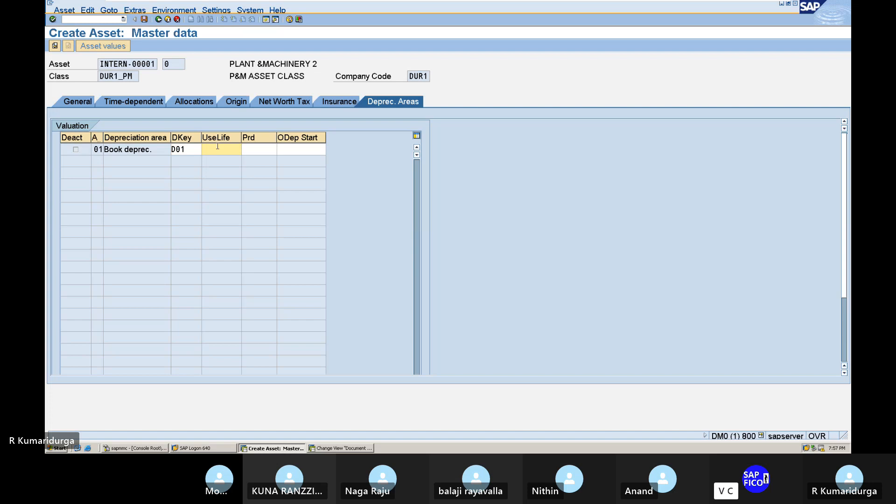
Step: Set the useful life of the Book deprec. area to 2 and check the possible period values without picking one
text(3)
key(BackSpace)
text(2)
key(Tab)
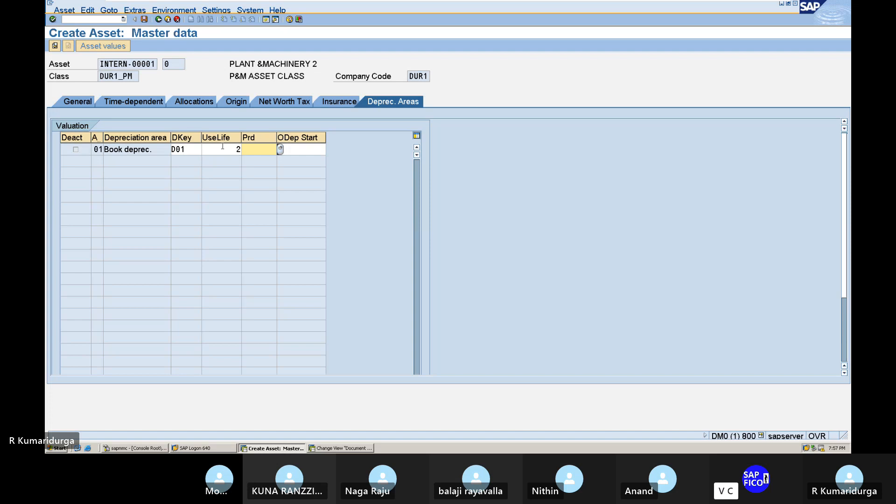
click(279, 149)
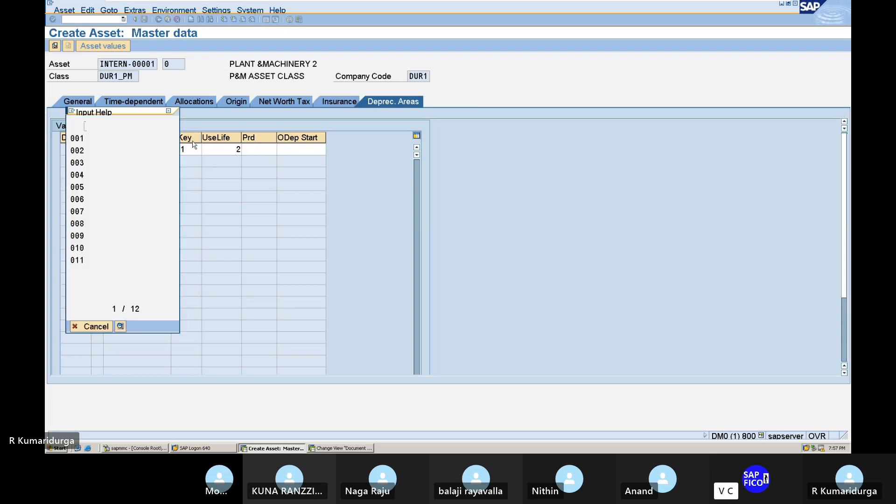
click(169, 111)
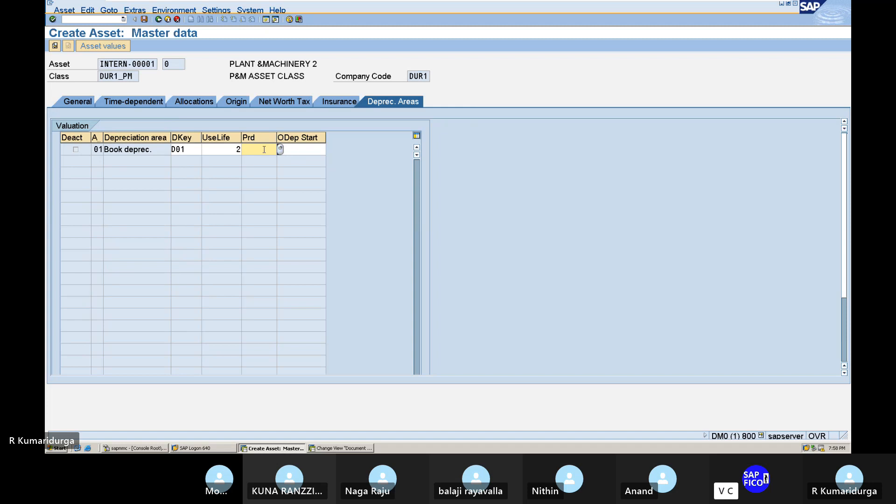
Step: Set the ordinary depreciation start date to 01.07.2023 and save the new asset
click(308, 149)
text(01.)
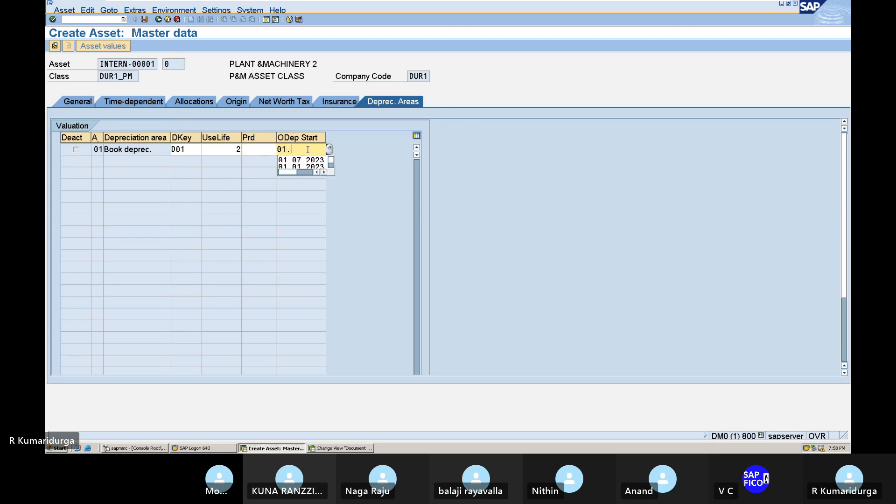
text(07.2023)
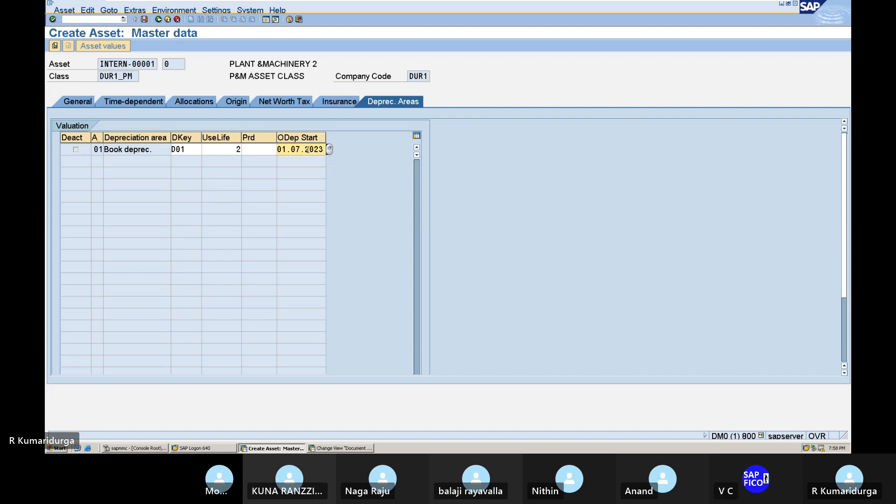
key(Return)
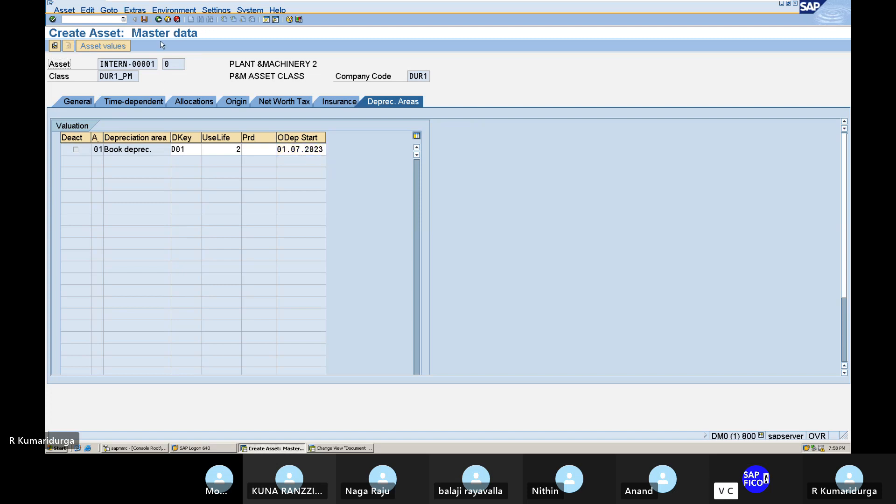
click(144, 19)
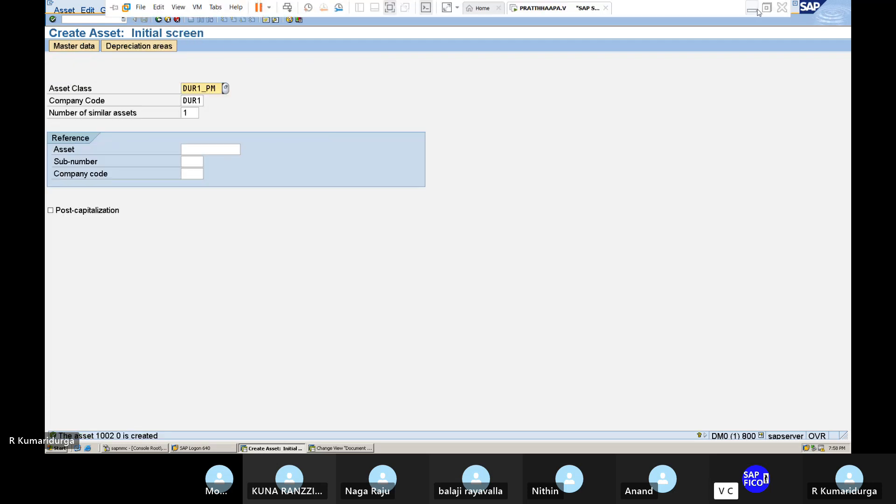
Step: Switch to the Notepad asset accounting checklist and append (1002 0) to the AS01 main asset line 17
click(750, 9)
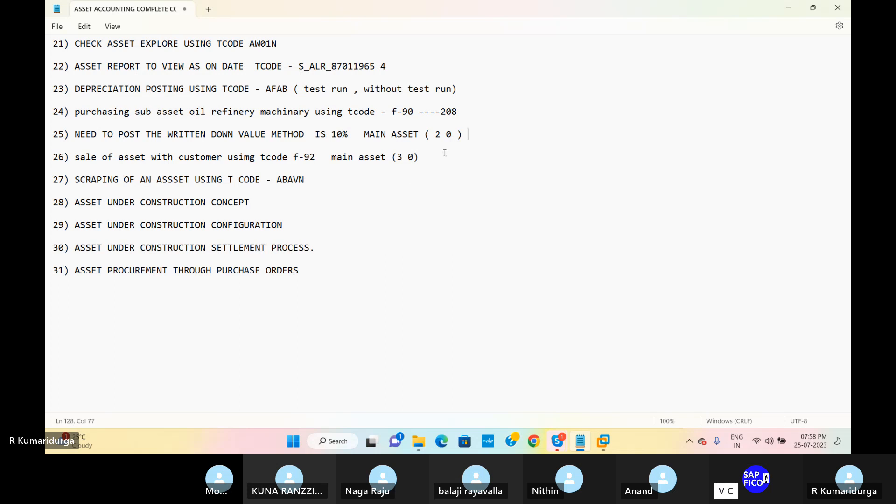
scroll(359, 161, up, 4)
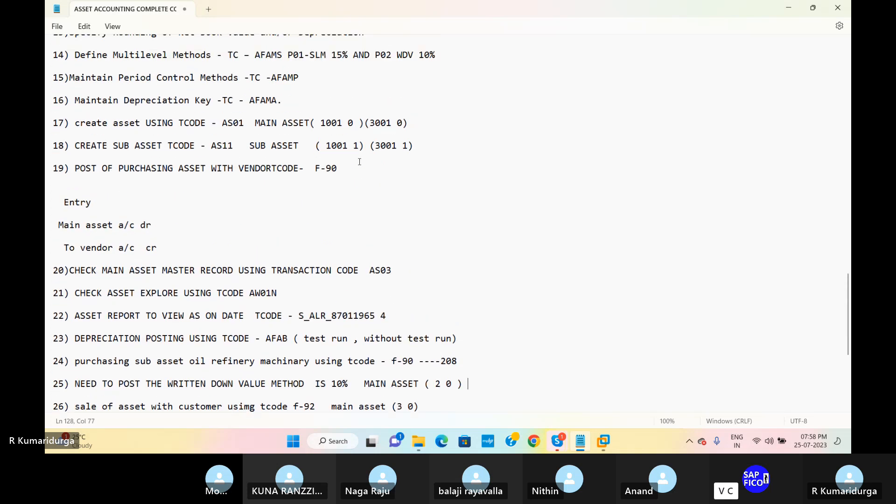
click(406, 123)
text((1002)
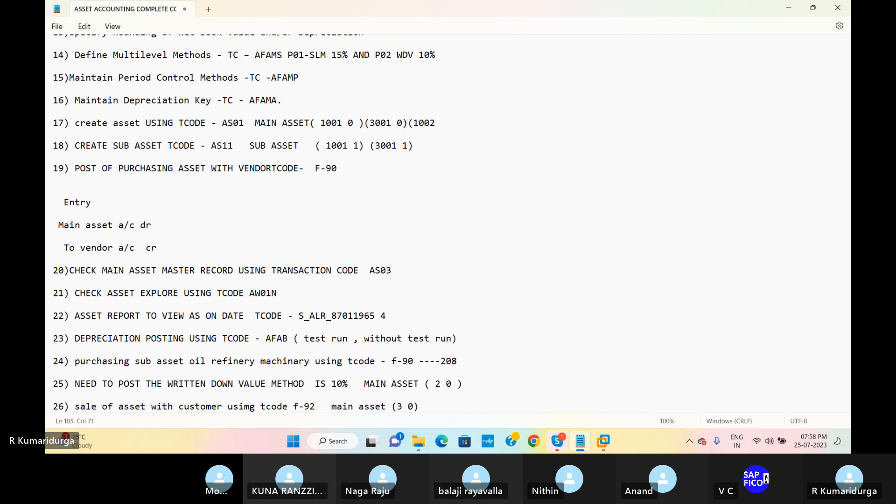
text( 0)
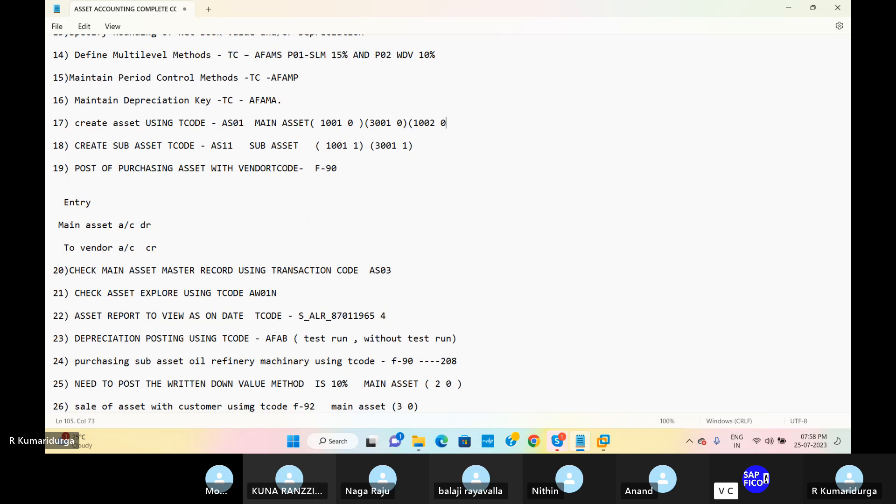
text())
Step: Append (1002 0) after ABAVN on the asset scrapping line 27 of the checklist
scroll(436, 54, down, 4)
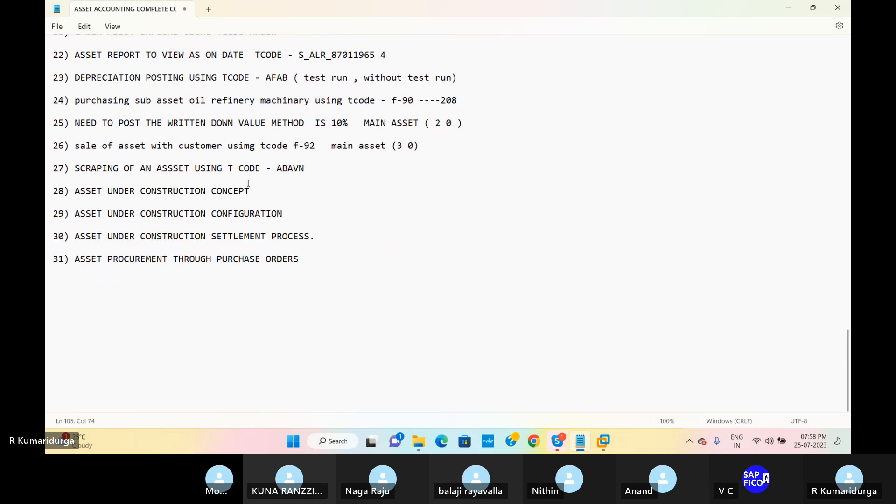
click(262, 189)
click(303, 168)
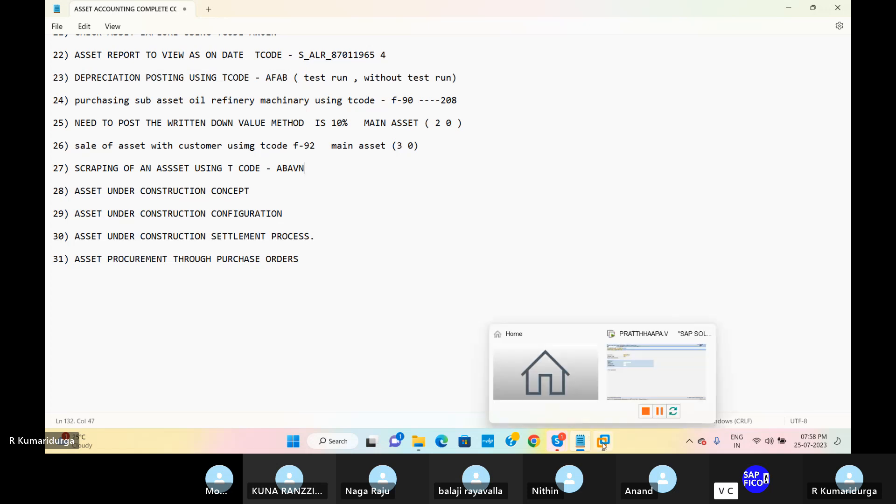
text(()
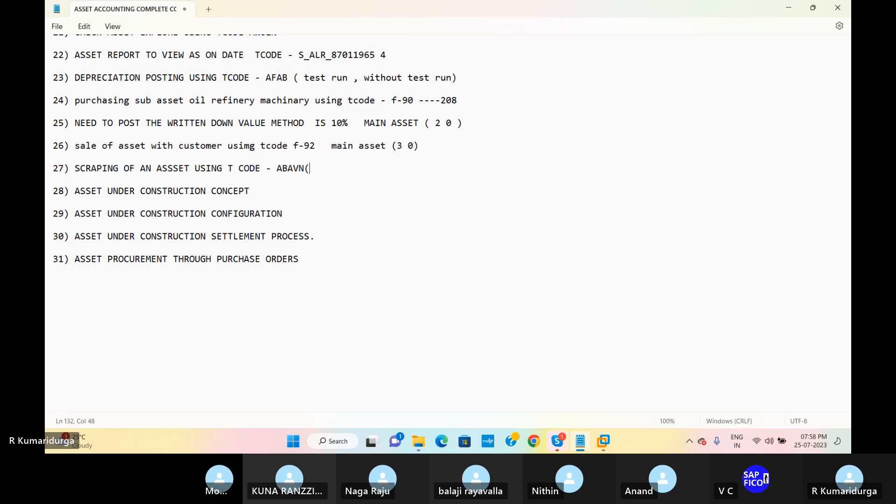
key(BackSpace)
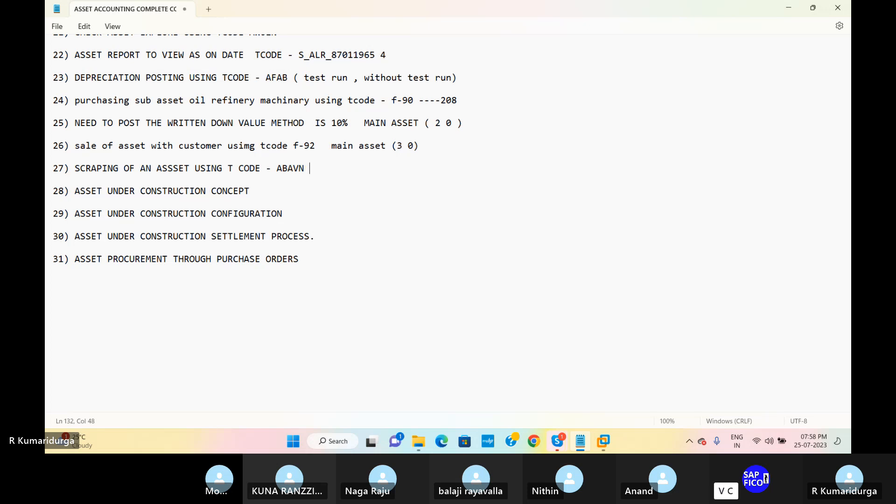
text((1002 0))
Step: Remove the (1002 0) entry from the AS01 create asset line 17
scroll(484, 266, up, 3)
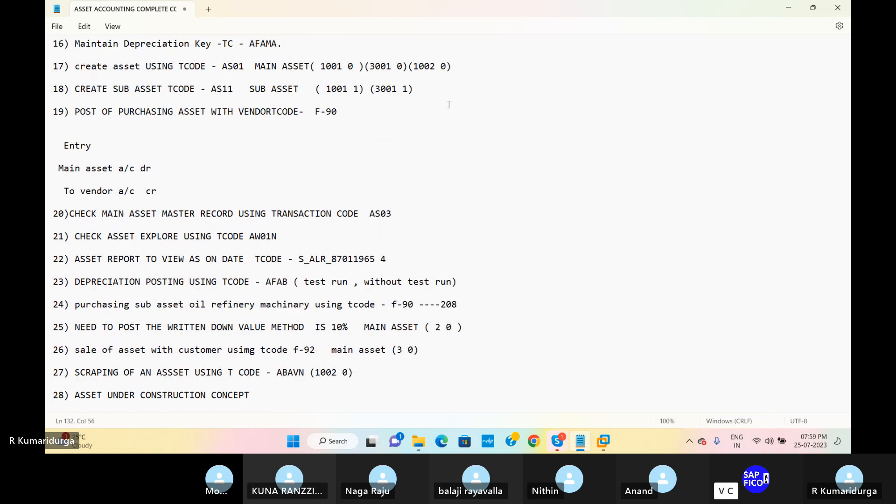
click(469, 66)
key(BackSpace)
key(BackSpace)
key(BackSpace)
key(BackSpace)
key(BackSpace)
key(BackSpace)
key(BackSpace)
key(BackSpace)
scroll(513, 280, down, 3)
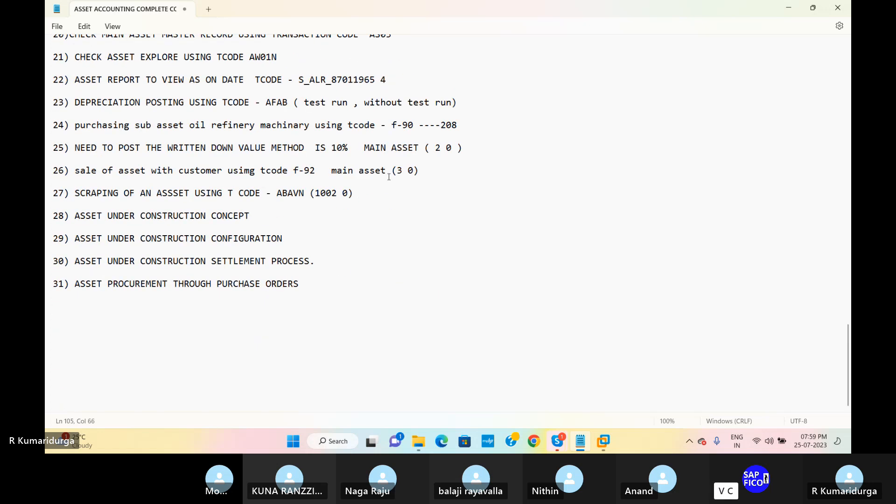
Step: Switch back to SAP and start transaction F-90, acquisition from purchase with vendor
mouse_move(598, 443)
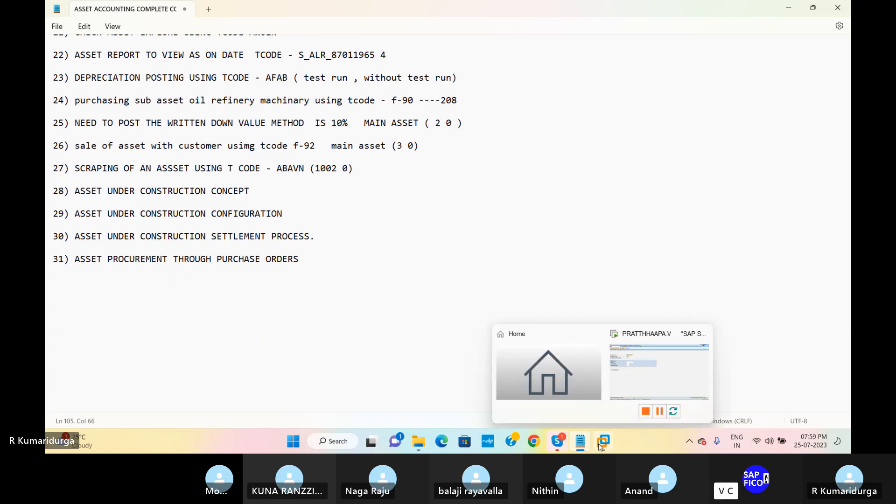
click(640, 382)
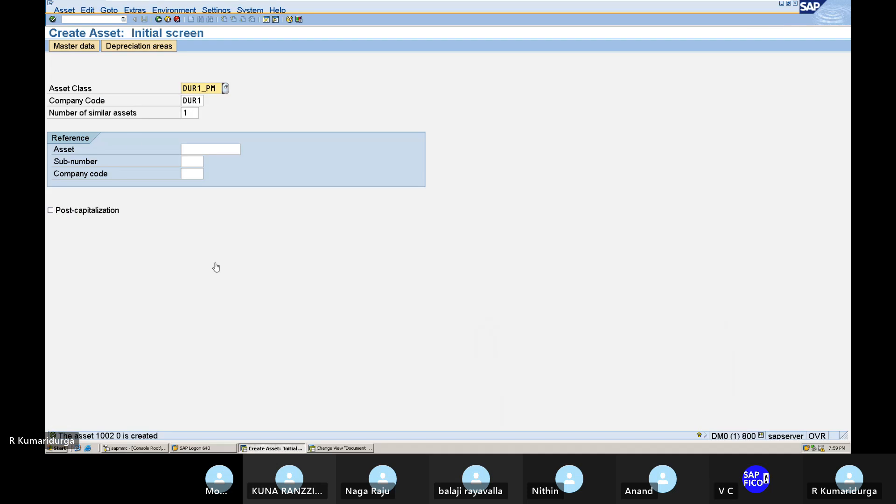
click(108, 20)
text(/)
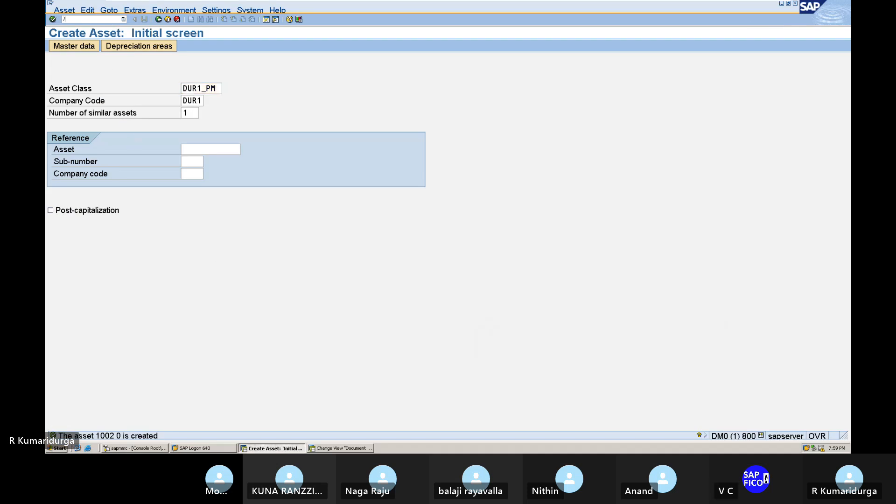
text(NF-90)
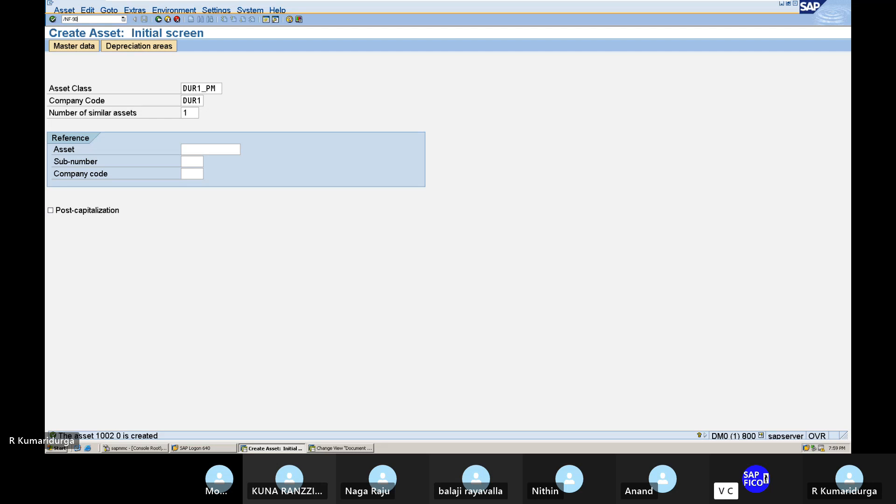
key(Return)
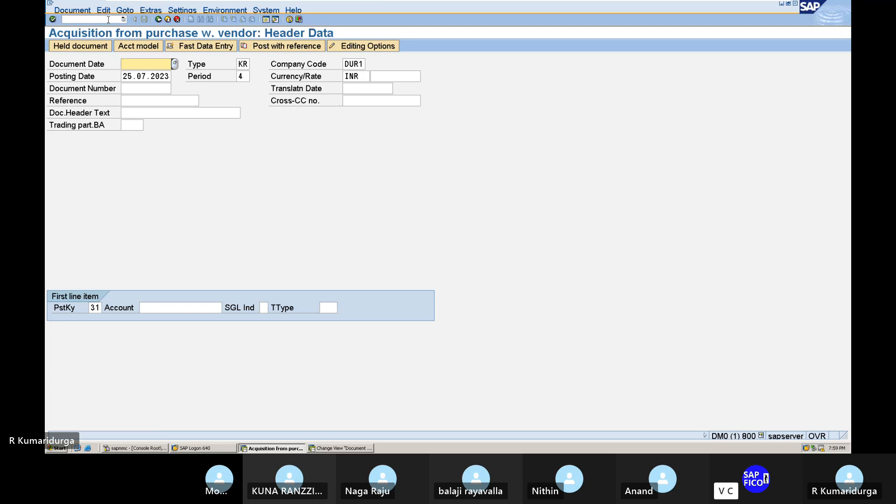
Step: Set both the document date and the posting date of the acquisition to 01.07.2023
text(01.07.2023)
key(Tab)
key(Tab)
key(Tab)
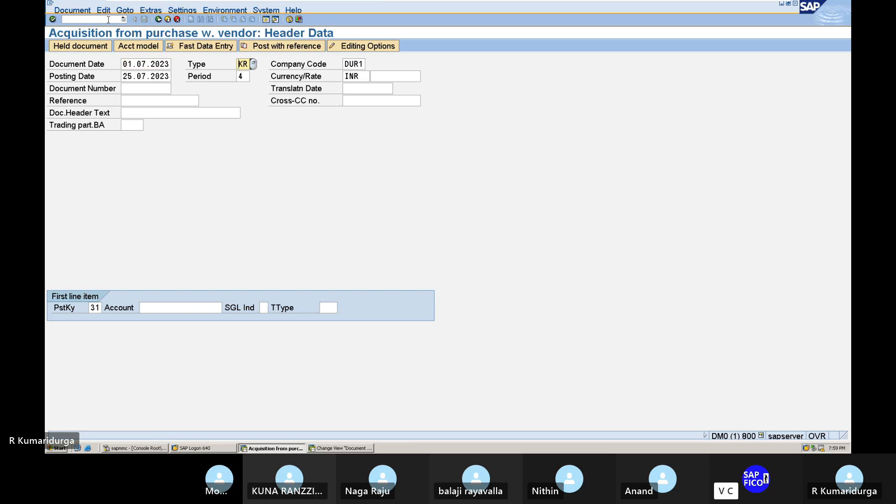
text(01)
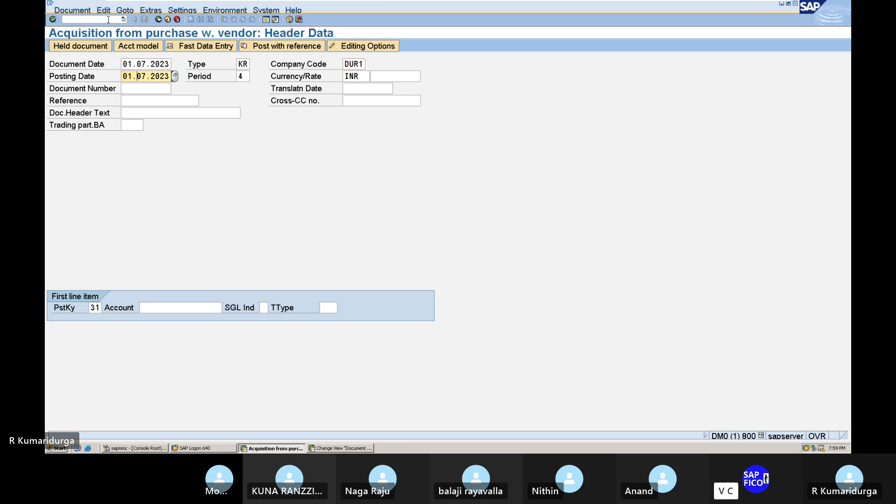
Step: Fill the document header text with the earlier entry BUYING SUB ASSET and shorten it to BUYING ASSET
key(Tab)
key(Tab)
key(Tab)
key(Tab)
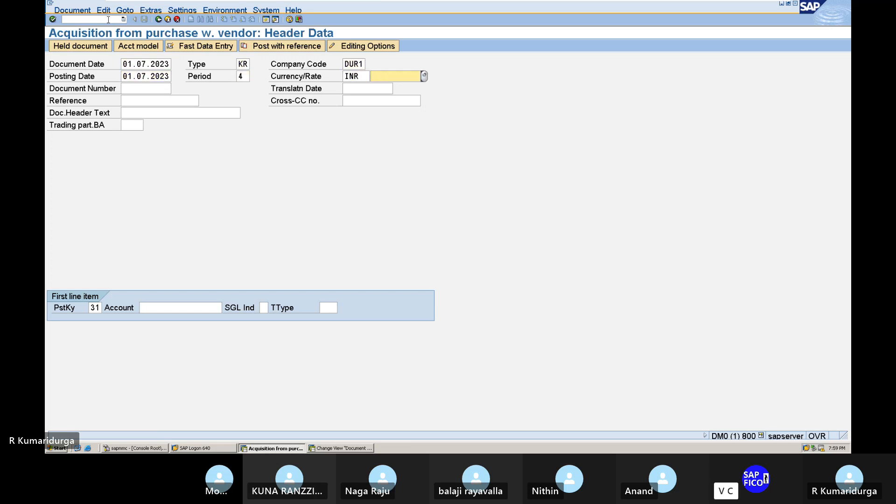
key(Tab)
key(Tab)
key(Tab)
key(Tab)
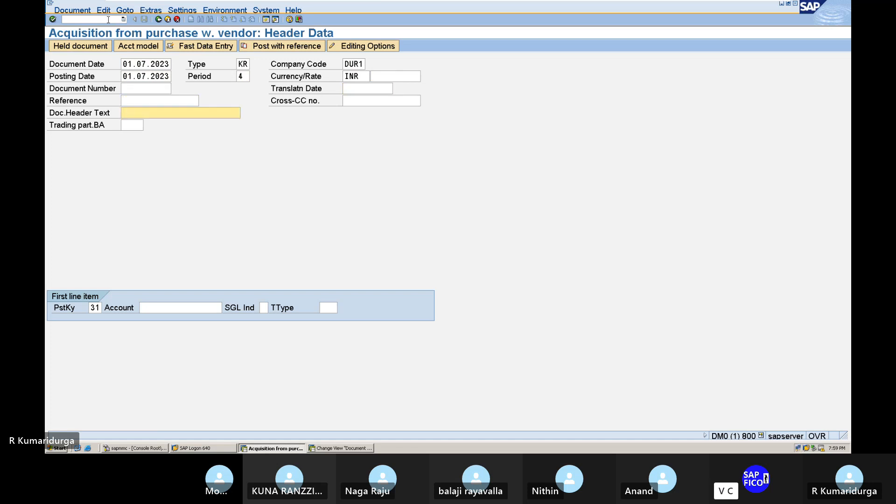
text(A)
key(BackSpace)
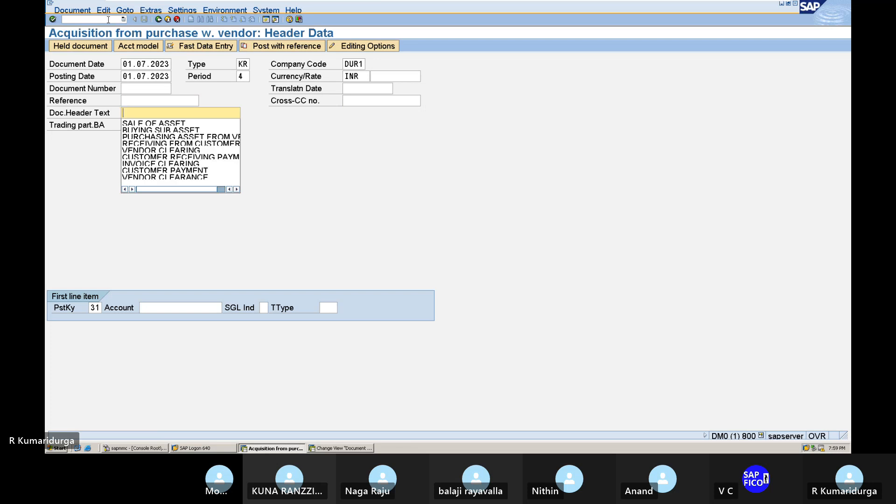
key(Down)
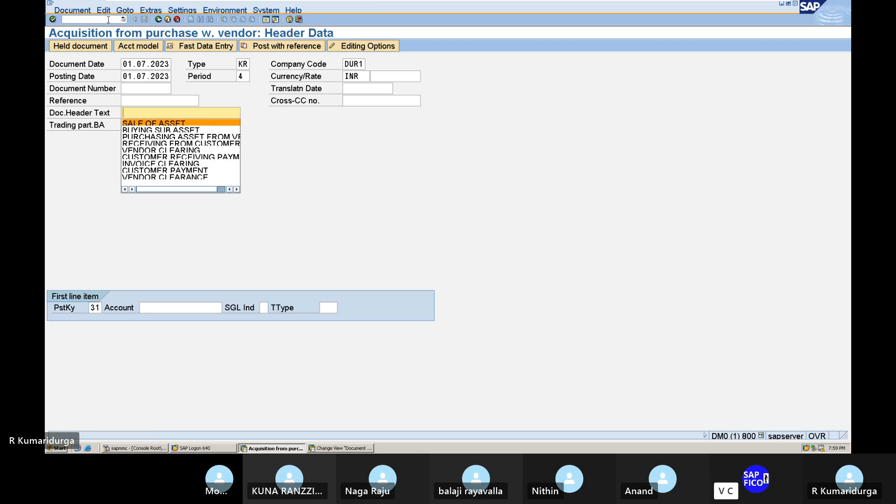
key(Down)
key(Return)
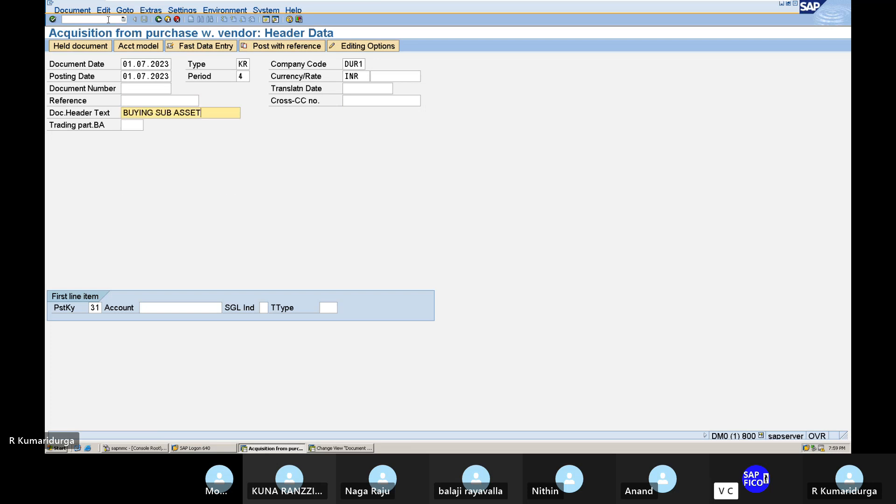
key(Left)
key(Left)
key(Left)
key(Left)
key(Left)
key(BackSpace)
key(BackSpace)
key(BackSpace)
key(BackSpace)
Step: Look up the DUR1 vendor SIVASAKTHI STEELS & CO as the first line item's account and continue to the vendor item
click(166, 307)
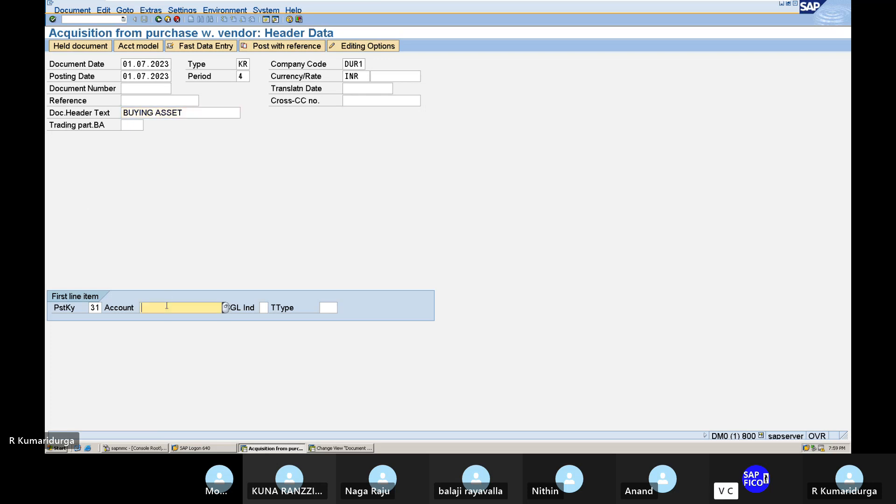
click(226, 308)
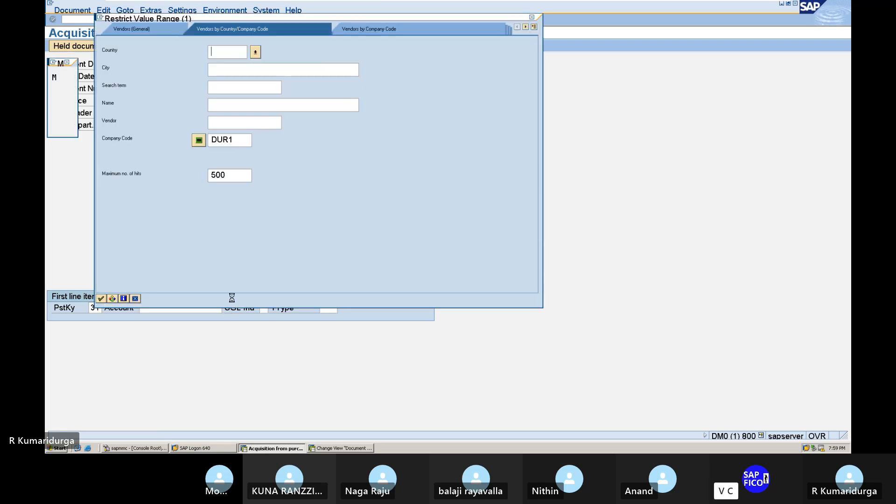
key(Return)
key(Return)
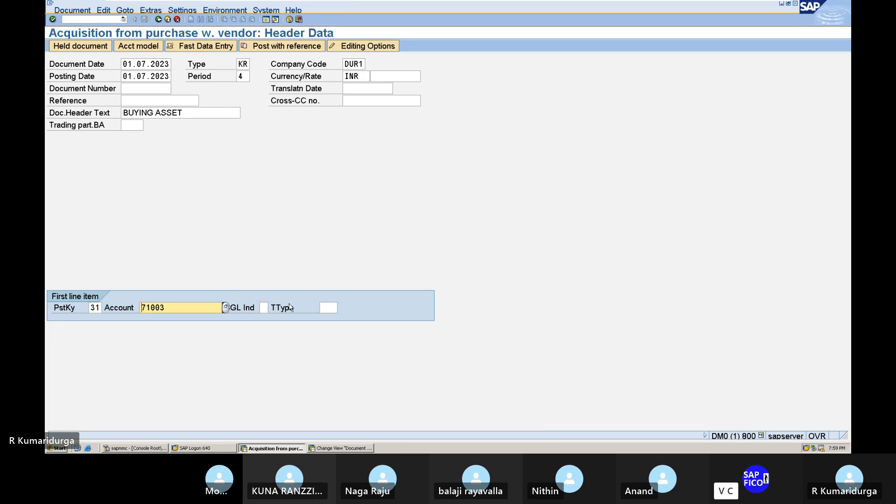
click(330, 307)
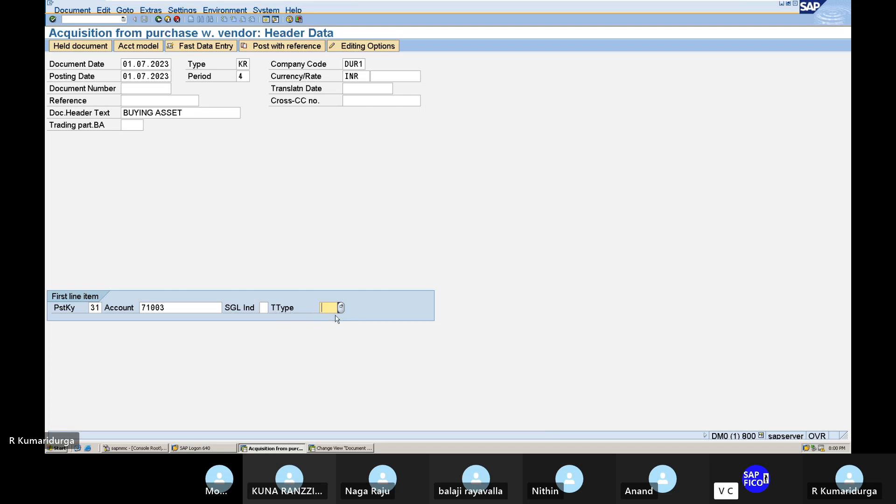
key(Return)
Step: Set the vendor item's amount to 10000 INR and its business area to TIRU
text(1)
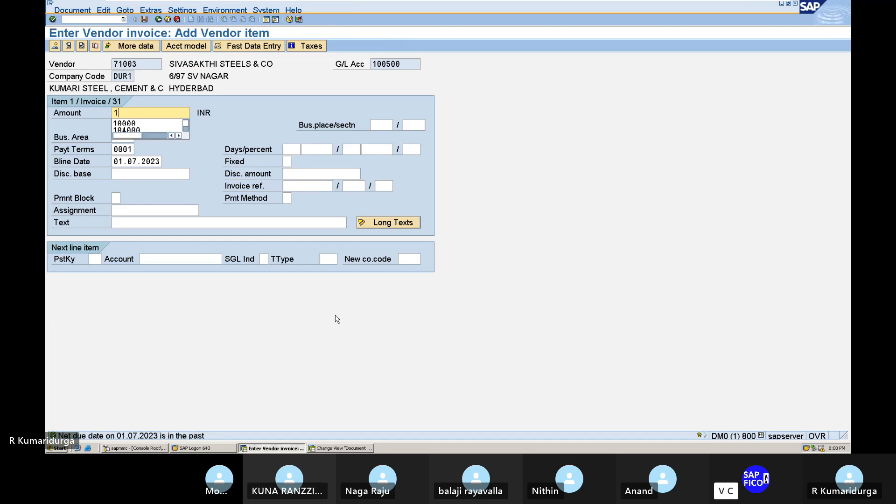
text(0000)
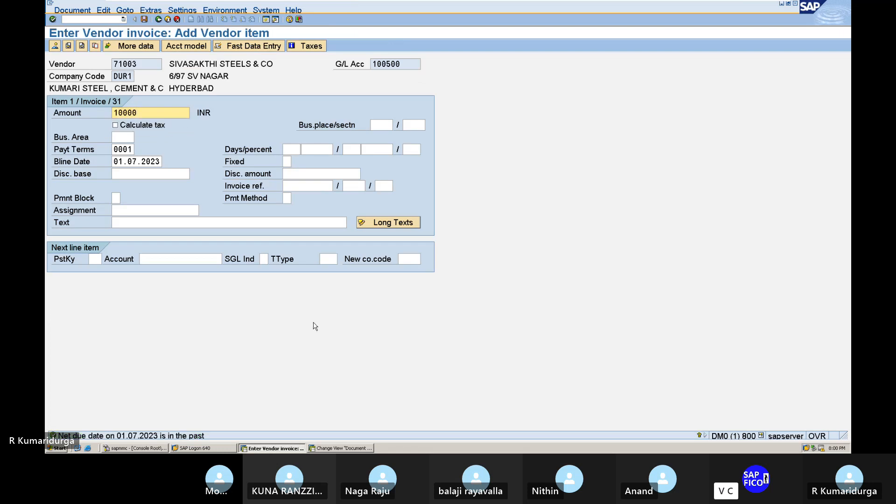
click(129, 138)
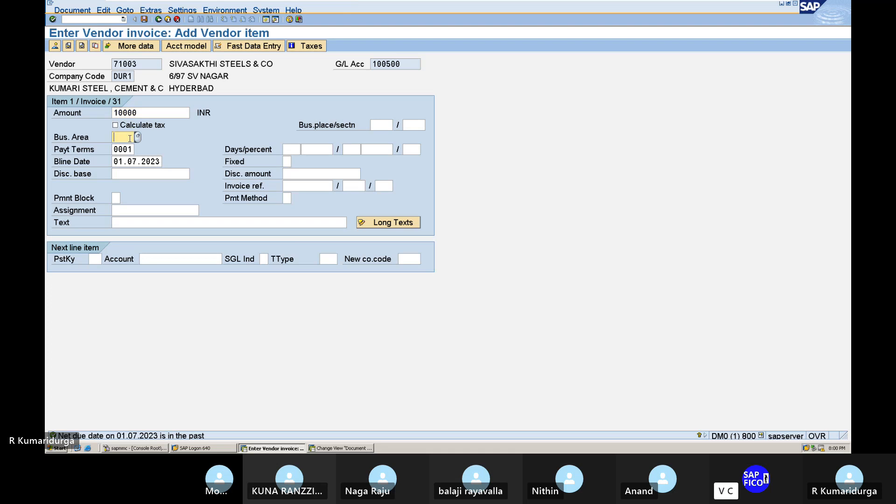
text(TIRU)
click(117, 223)
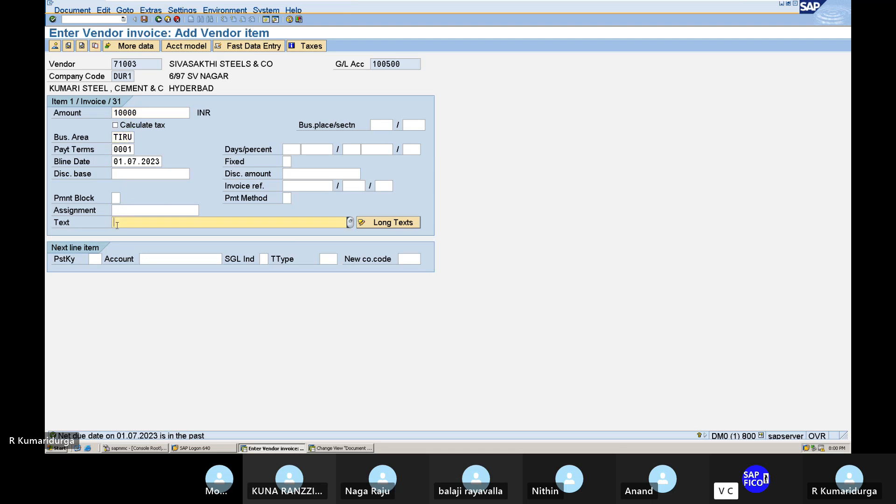
text(BU)
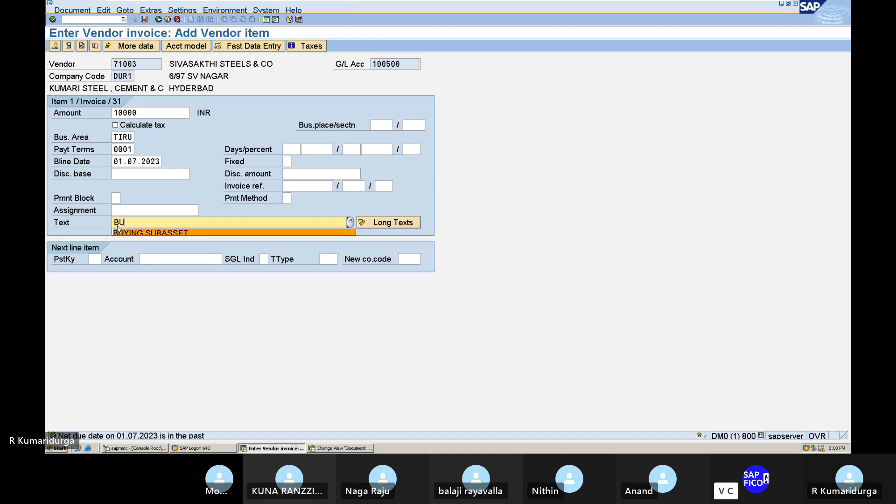
click(118, 231)
key(BackSpace)
key(BackSpace)
key(BackSpace)
key(BackSpace)
key(BackSpace)
key(BackSpace)
key(BackSpace)
key(BackSpace)
key(BackSpace)
key(BackSpace)
key(BackSpace)
key(BackSpace)
key(BackSpace)
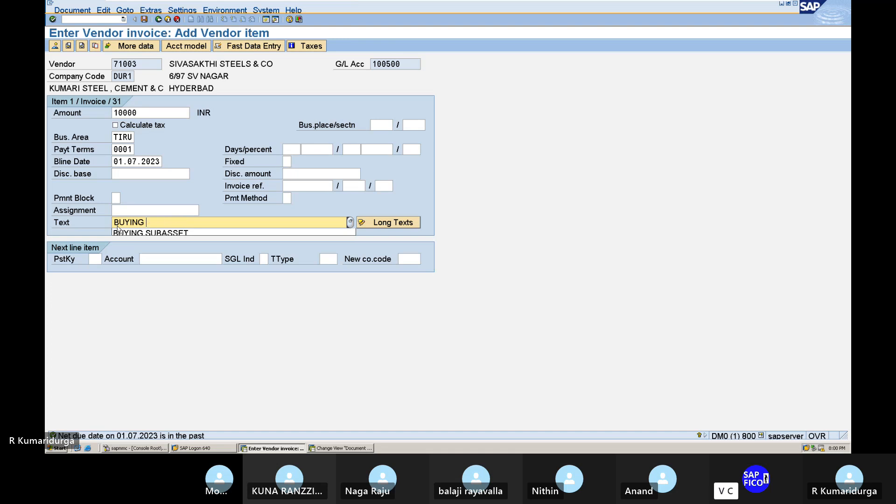
key(BackSpace)
key(BackSpace)
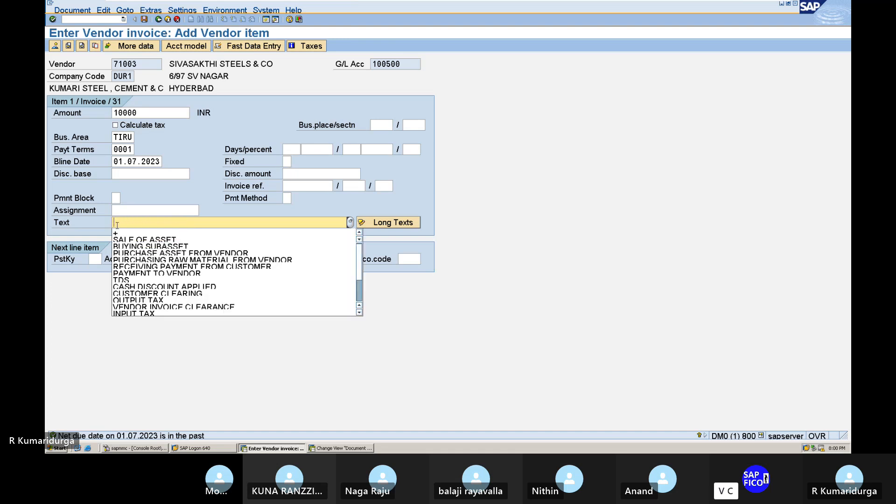
Step: Set the vendor item's text to the earlier entry PURCHASE ASSET FROM VENDOR and go to the next line item's posting key
key(Down)
key(Down)
key(Down)
key(Down)
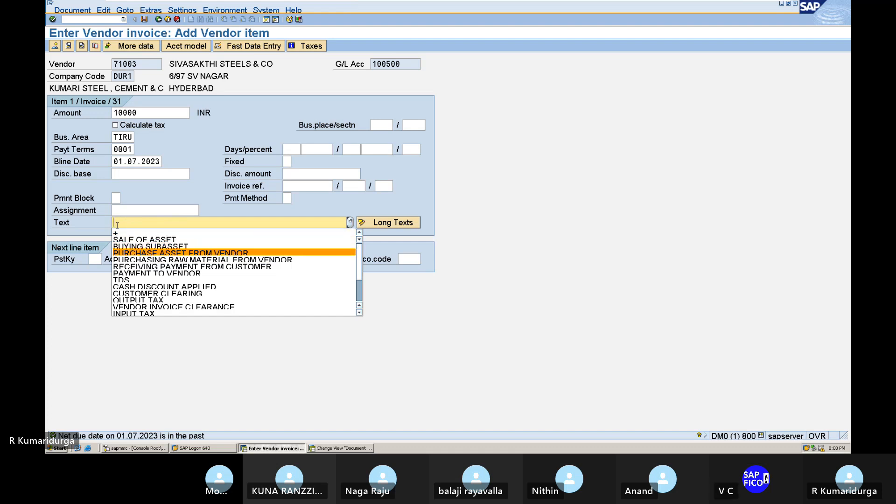
key(Return)
click(97, 260)
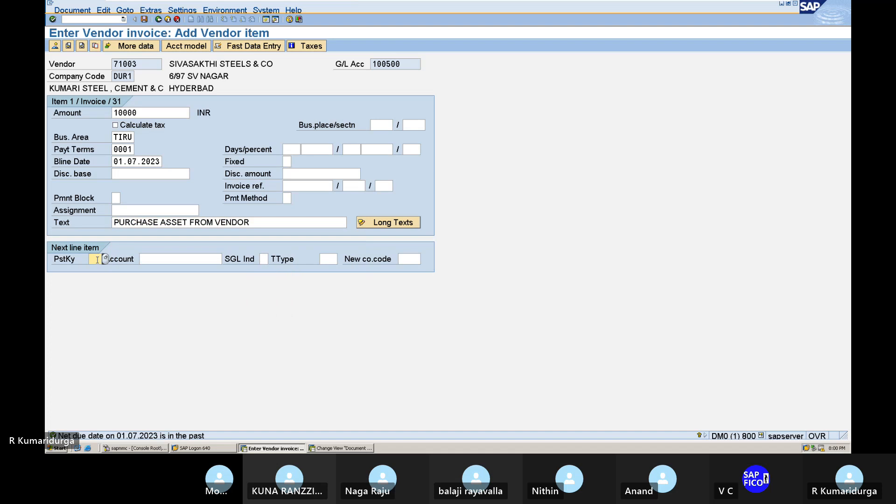
Step: Give the next line item posting key 70 and look up the DUR1 asset PLANT &MACHINERY 2 as its account
text(70)
key(Tab)
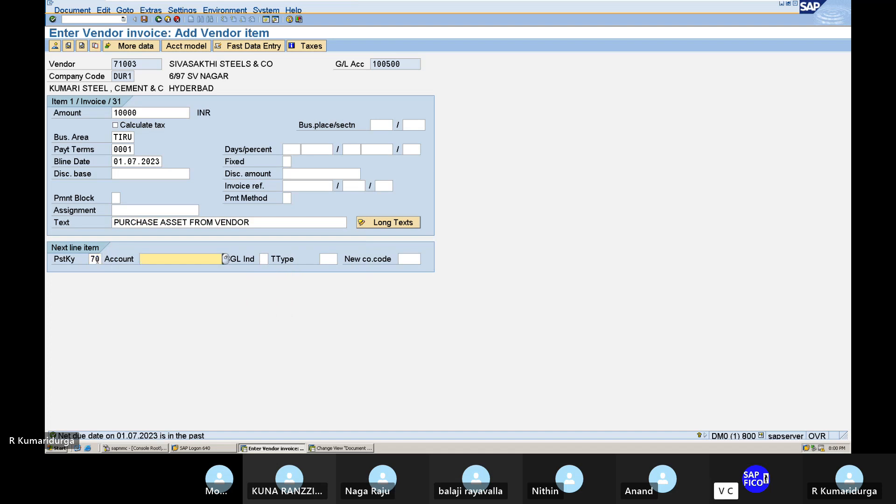
click(226, 258)
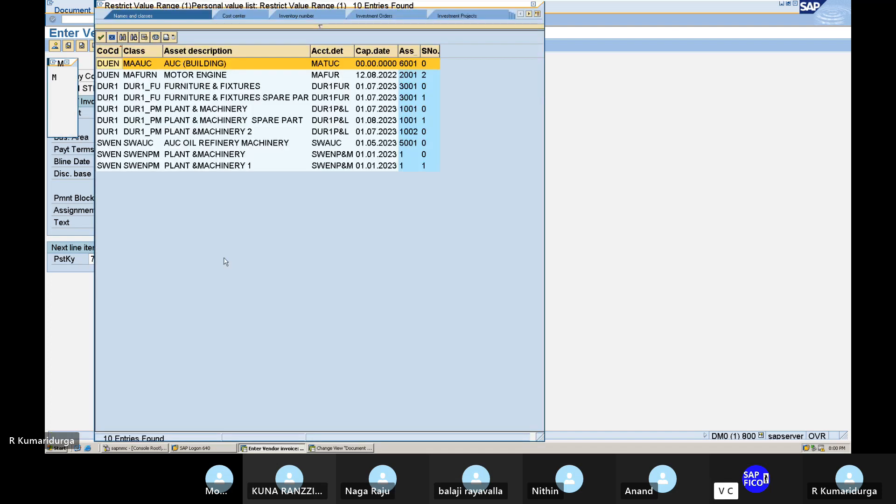
click(250, 132)
double_click(250, 132)
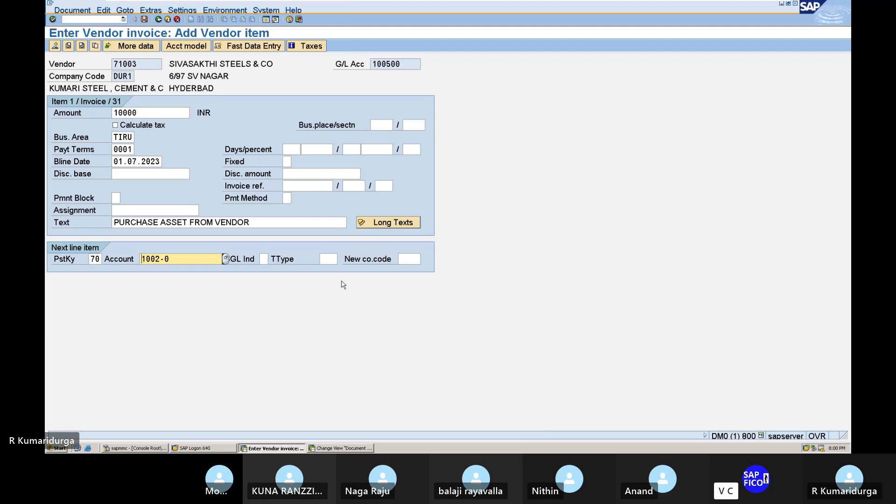
Step: Set the next line item's transaction type to 100, check the transaction type list, and continue to the asset item
click(331, 261)
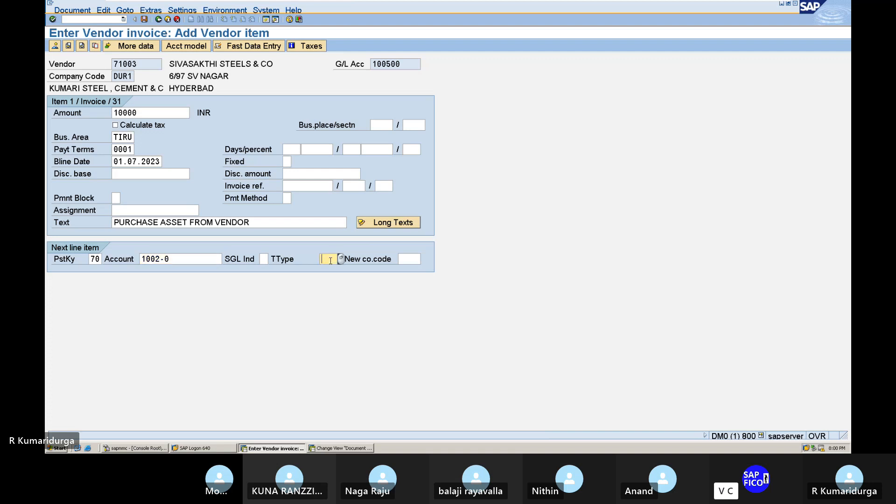
text(100)
click(341, 260)
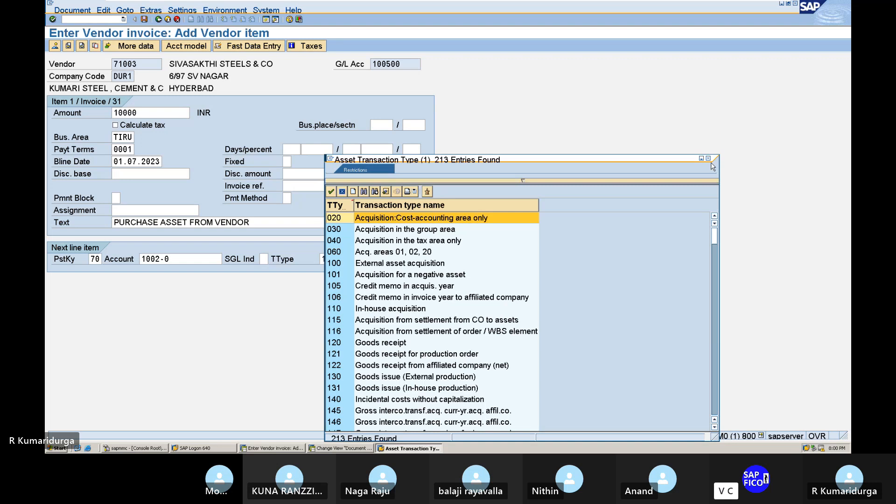
click(708, 158)
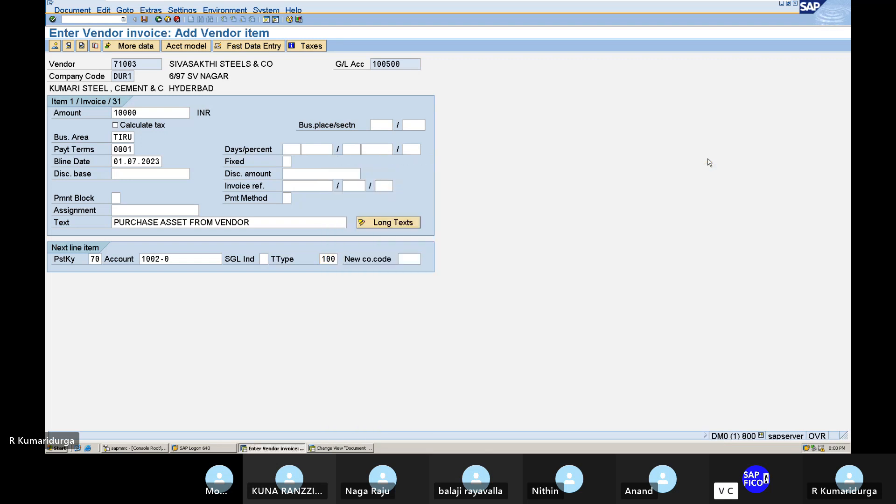
key(Return)
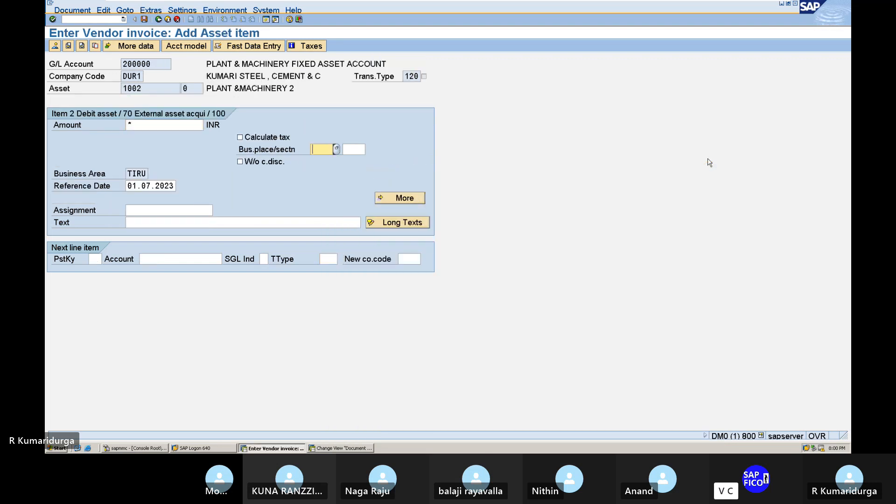
Step: Set the asset item's text to PURCHASE ASSET FROM VENDOR and post the vendor invoice
key(Tab)
key(Tab)
key(Tab)
key(Tab)
key(Tab)
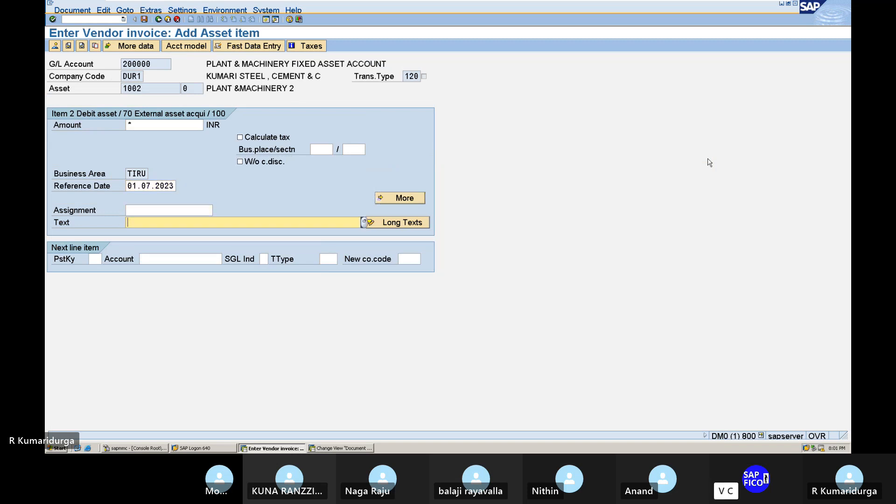
text(PURCHASE ASSET FROM VENDOR)
key(Return)
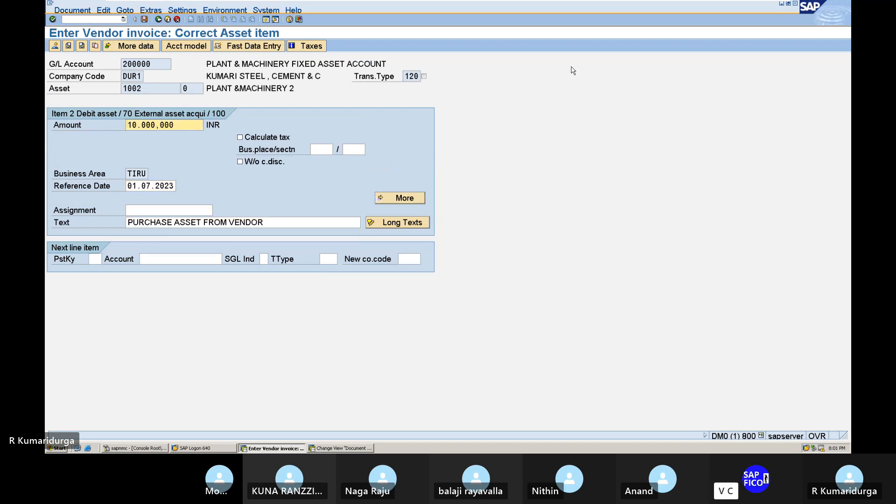
click(144, 21)
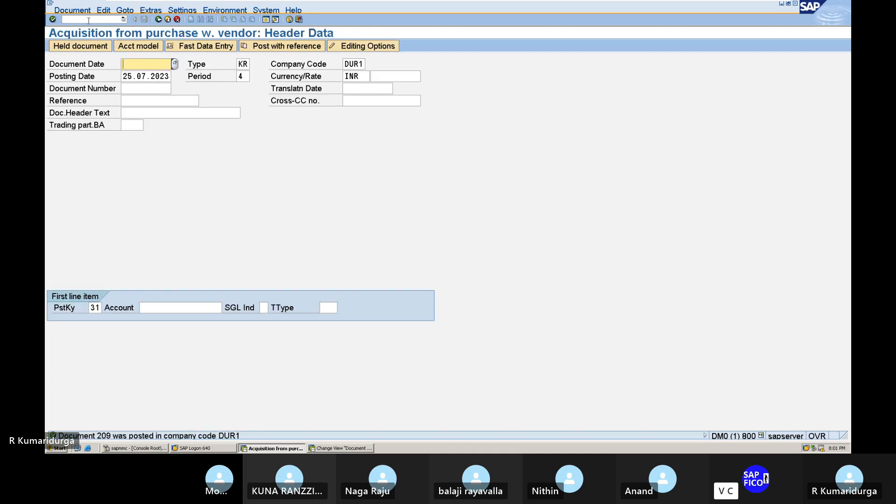
Step: Open the Asset Explorer with AW01N and examine the planned and posted depreciation values of PLANT &MACHINERY 2
click(88, 20)
text(/NAW01N)
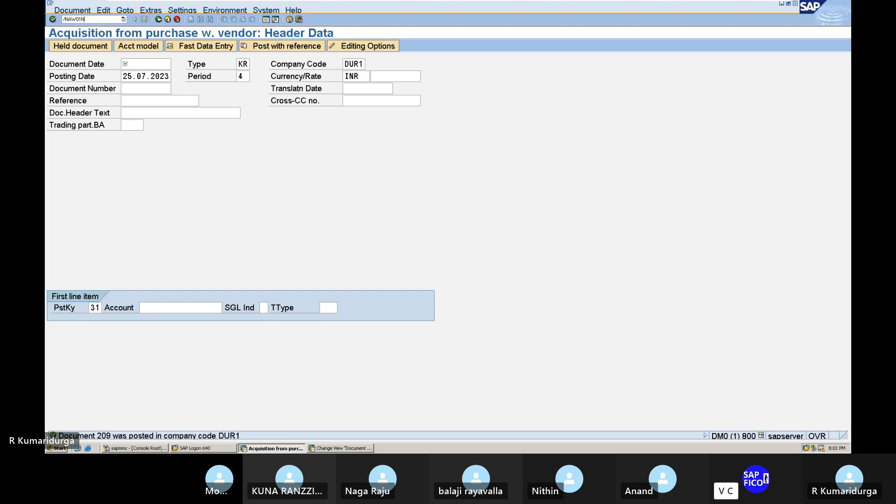
key(Return)
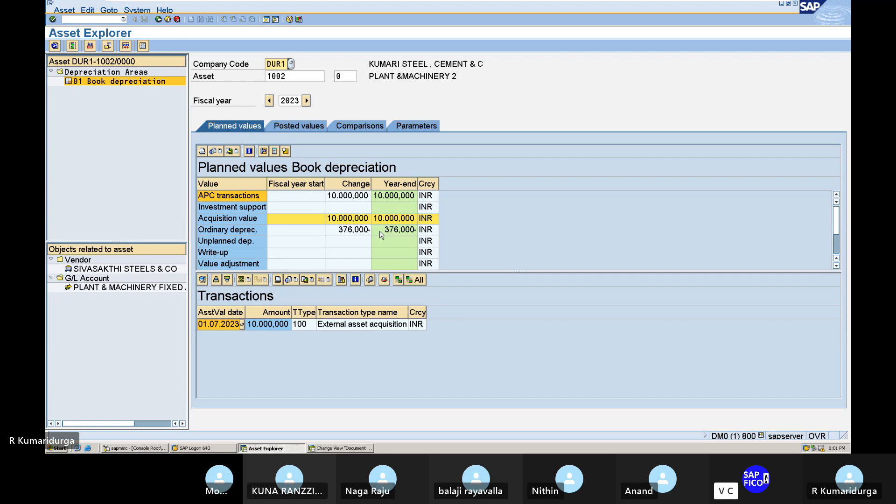
click(316, 127)
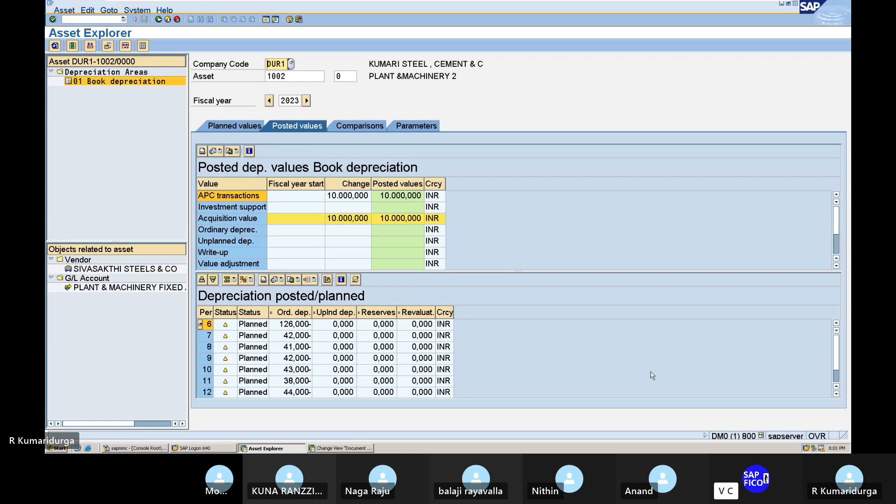
click(835, 325)
Step: Open the depreciation posting run with AFAB and set posting period 6 with Unplanned posting run as the reason
mouse_move(395, 2)
text(/NA)
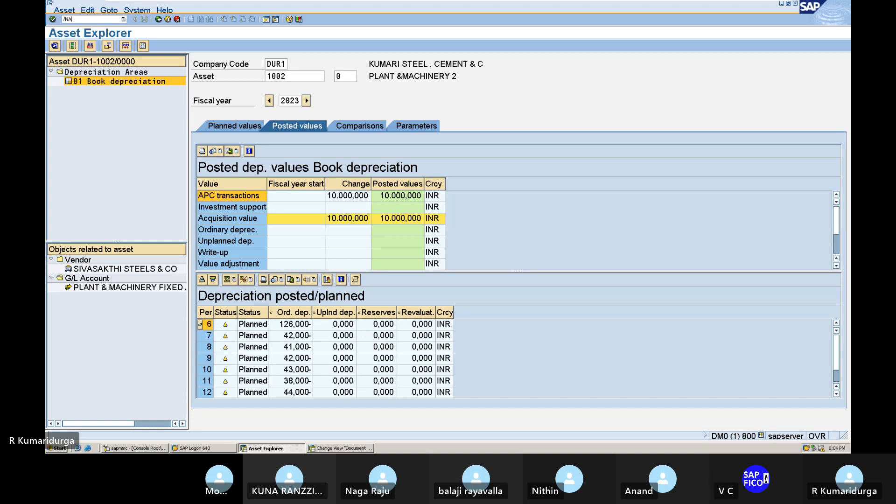
text(FAB)
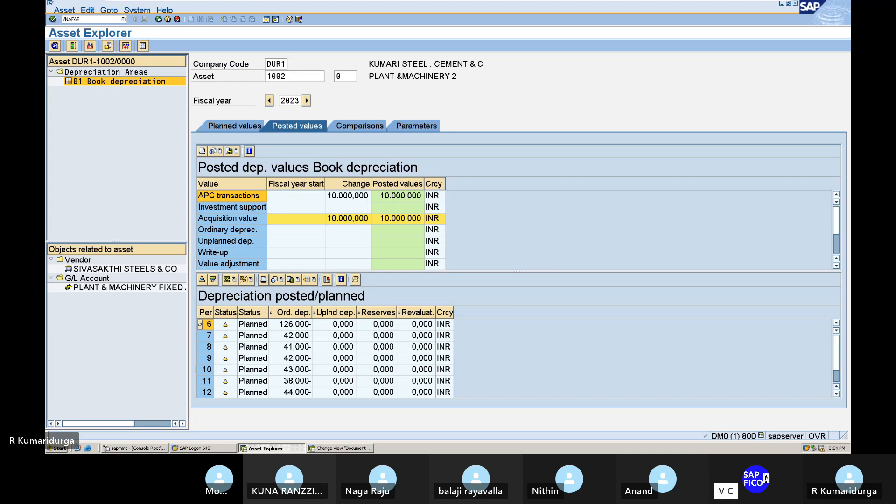
key(Return)
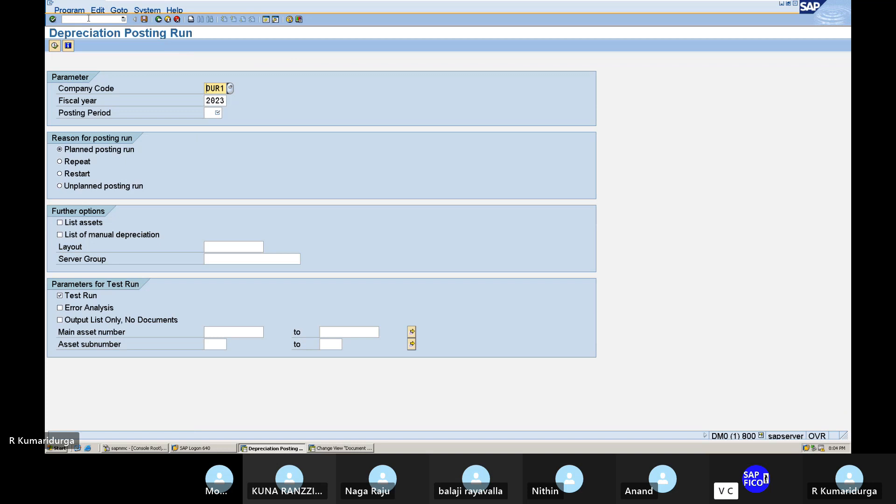
click(213, 113)
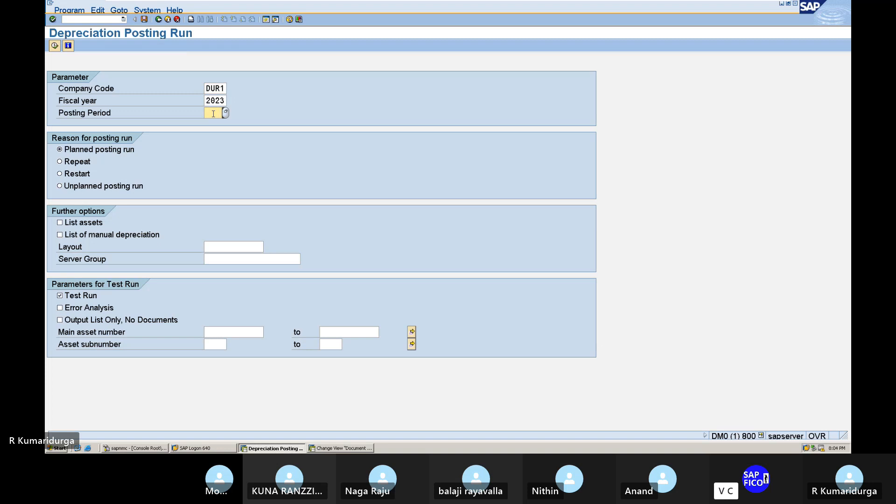
text(6)
click(61, 187)
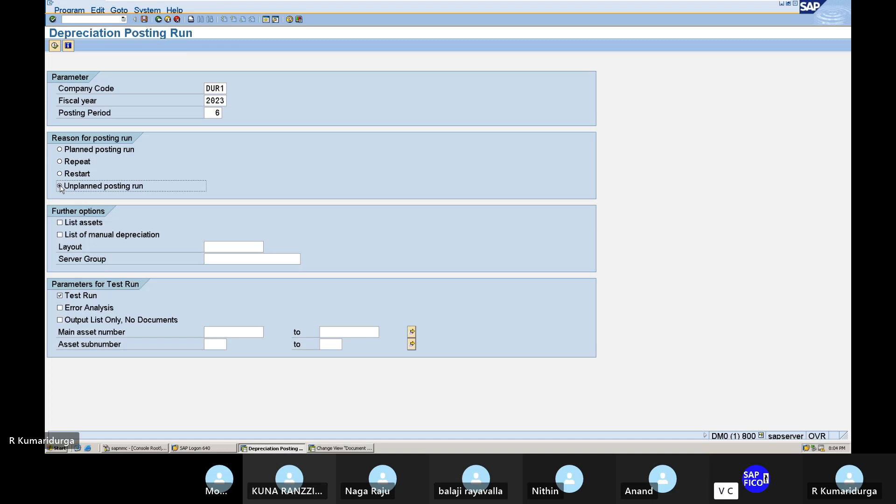
mouse_move(588, 3)
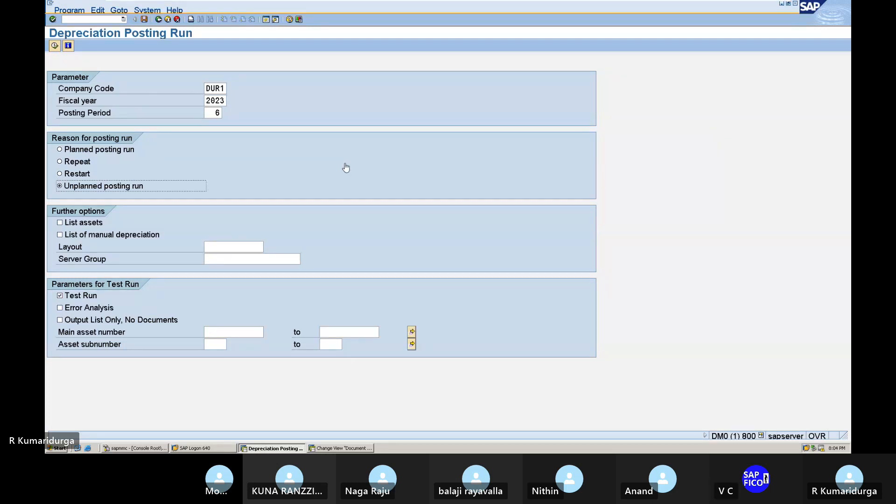
Step: Look up DUR1's PLANT &MACHINERY 2, asset 1002 with subnumber 0, as the test run's main asset number
click(228, 332)
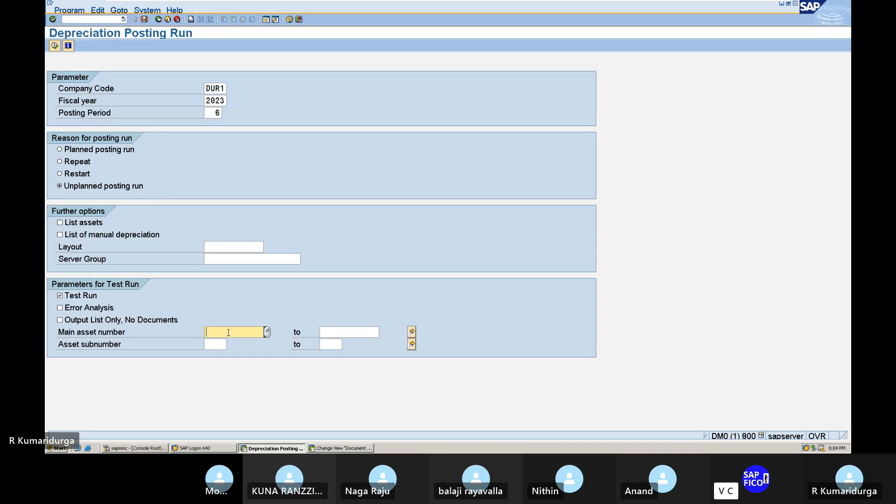
click(268, 332)
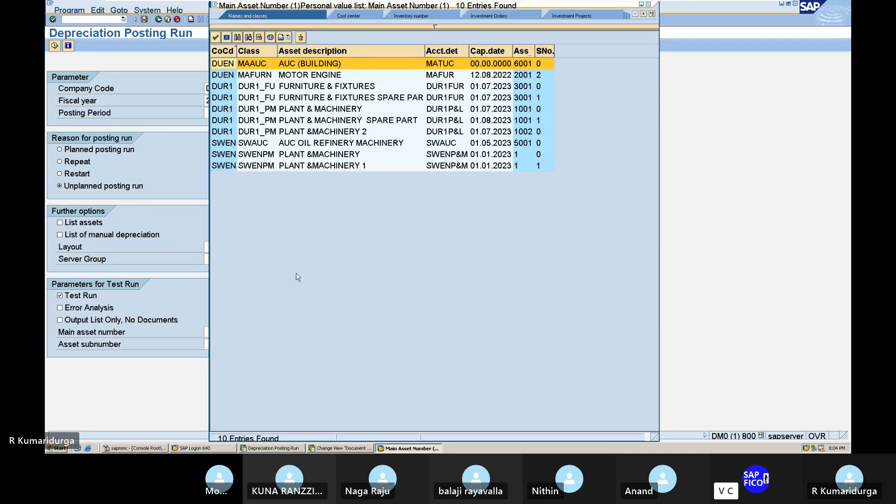
click(367, 134)
double_click(366, 134)
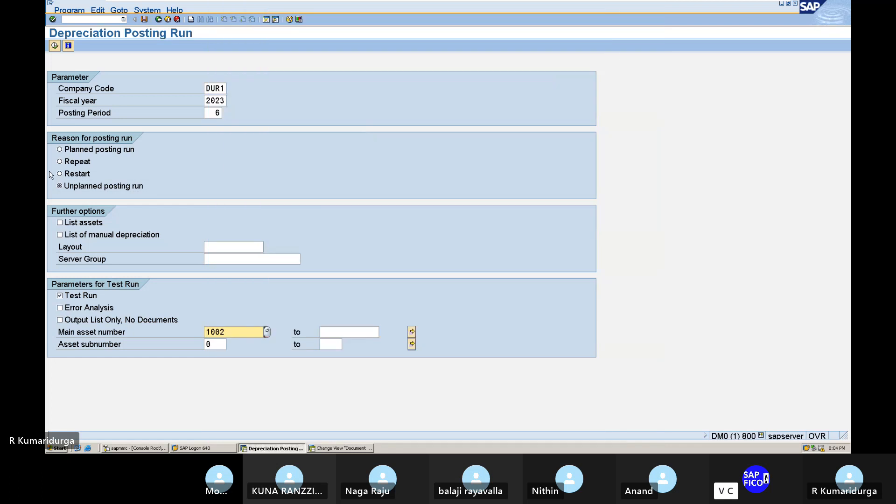
Step: Try to execute the depreciation test run for period 6 with Repeat as the reason, accepting the online processing limitation
click(60, 162)
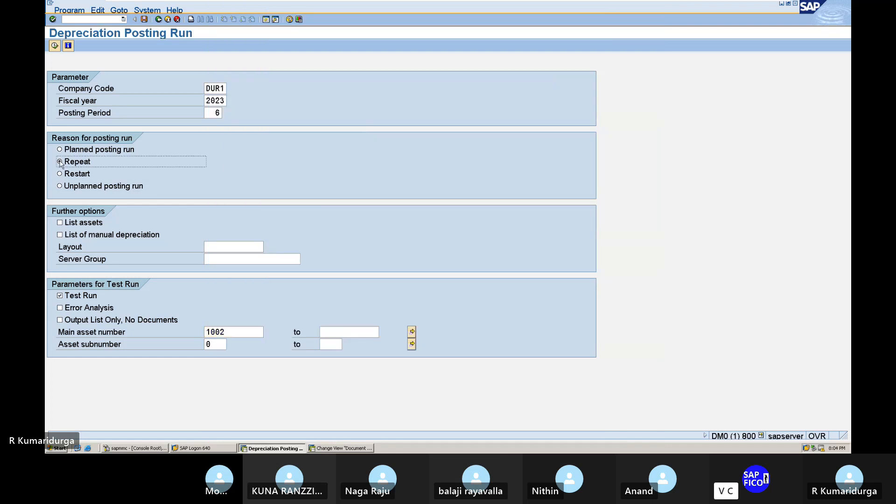
click(59, 187)
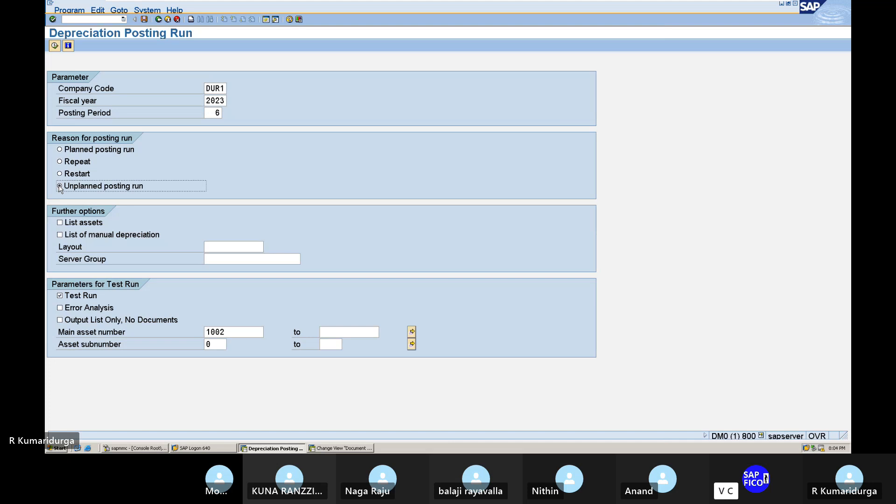
click(59, 162)
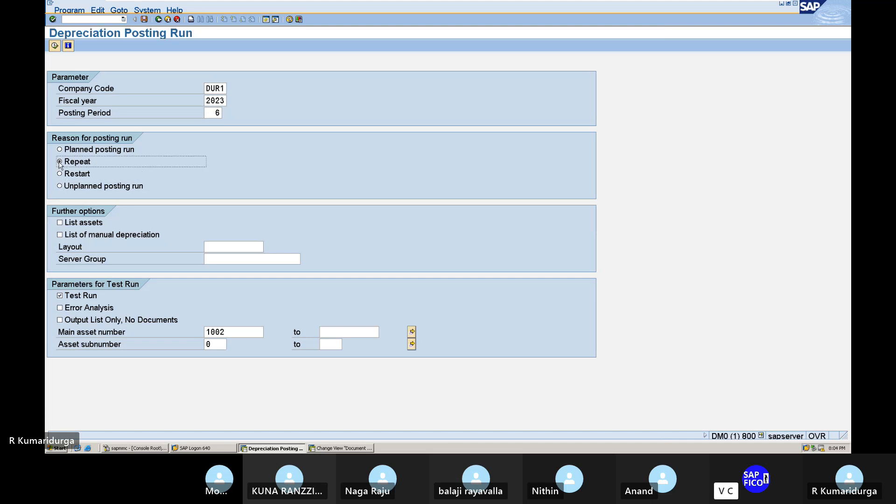
click(217, 113)
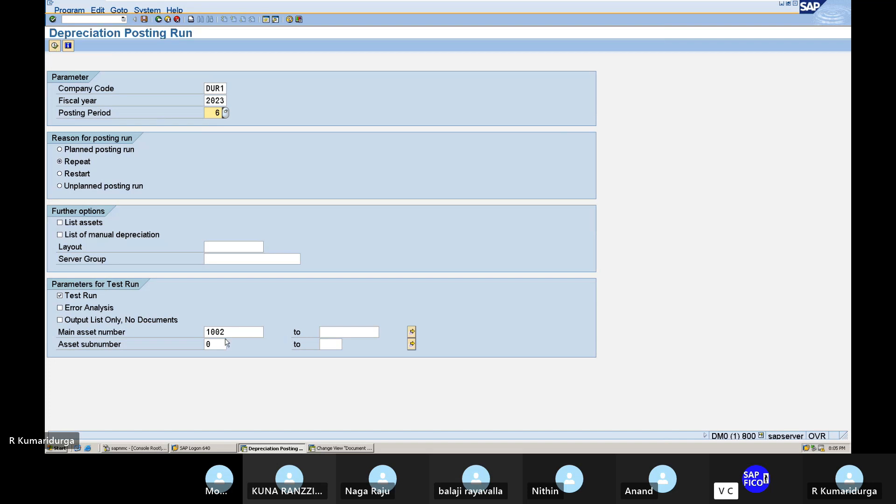
click(55, 46)
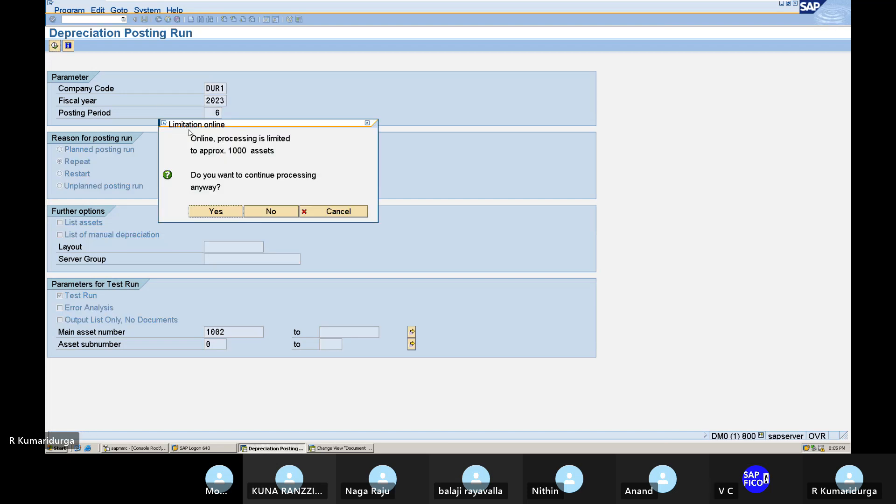
click(227, 216)
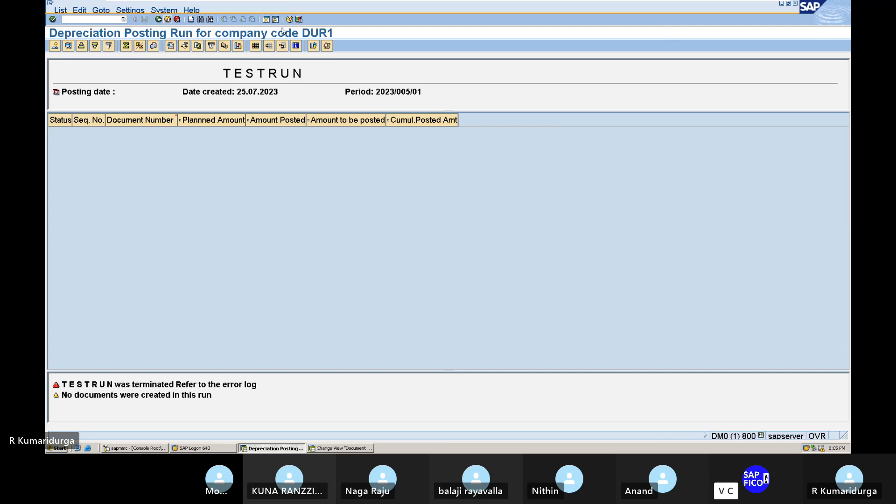
Step: Check the error log of the test run and return to the run parameters
click(326, 46)
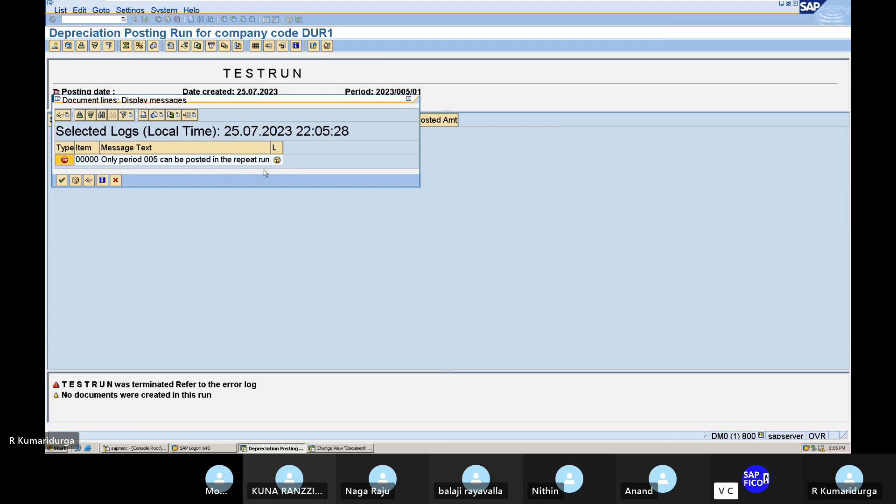
click(409, 99)
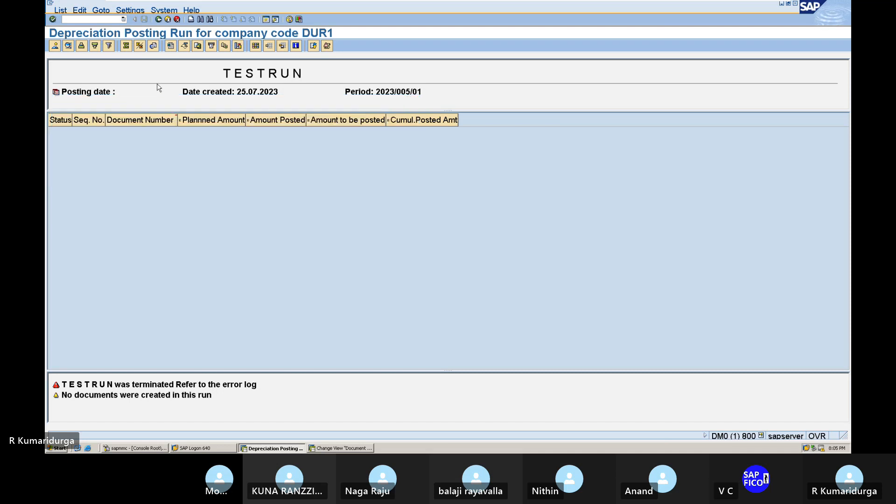
click(158, 21)
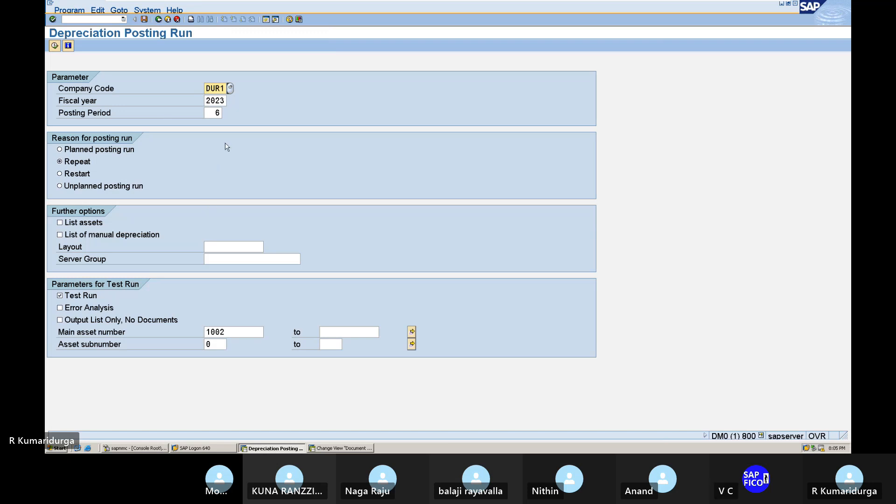
Step: Re-enter posting period 6, choose Unplanned posting run as the reason, and execute the depreciation test run despite the online limitation
click(214, 113)
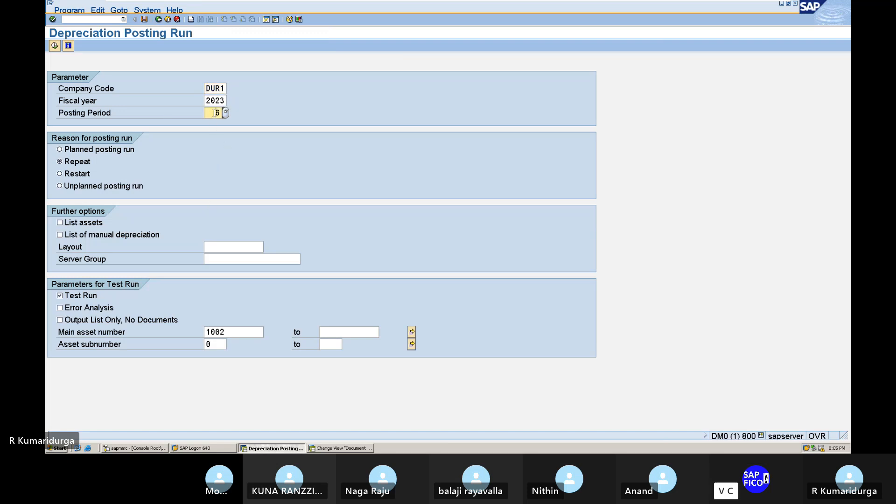
key(BackSpace)
text(6)
click(60, 186)
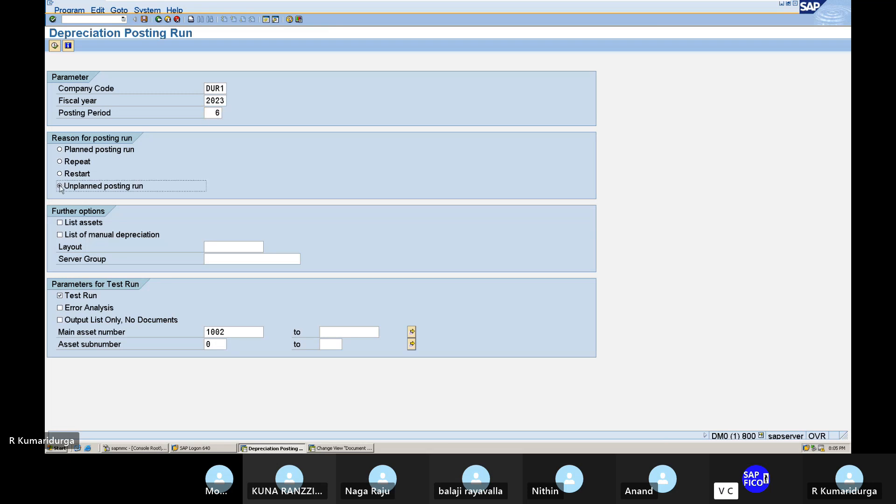
click(54, 46)
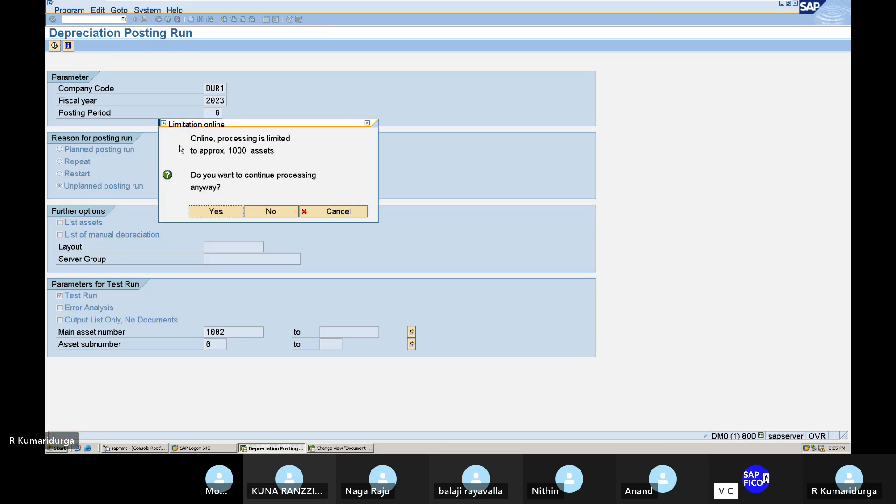
click(236, 211)
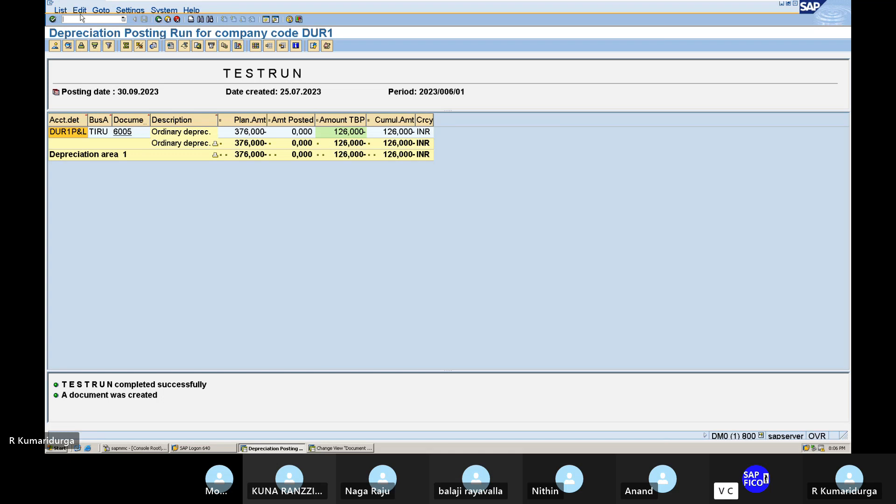
text(NAW01)
key(BackSpace)
key(BackSpace)
key(BackSpace)
key(BackSpace)
key(BackSpace)
key(BackSpace)
Step: Return to the run parameters, turn off Test Run, and clear the main asset number and asset subnumber
click(159, 19)
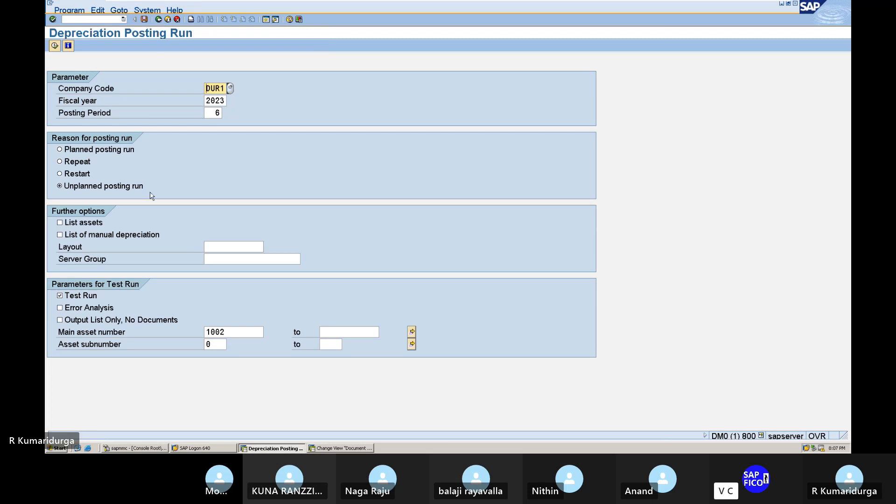
click(60, 295)
double_click(237, 332)
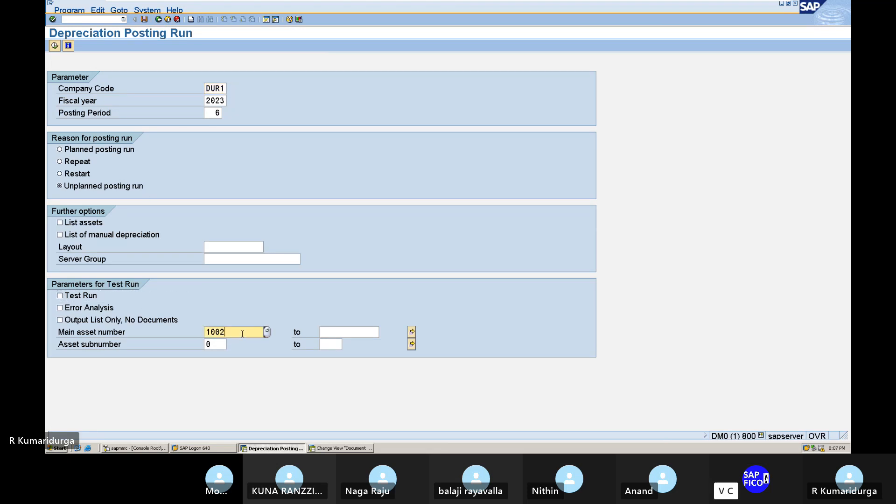
text(1)
key(BackSpace)
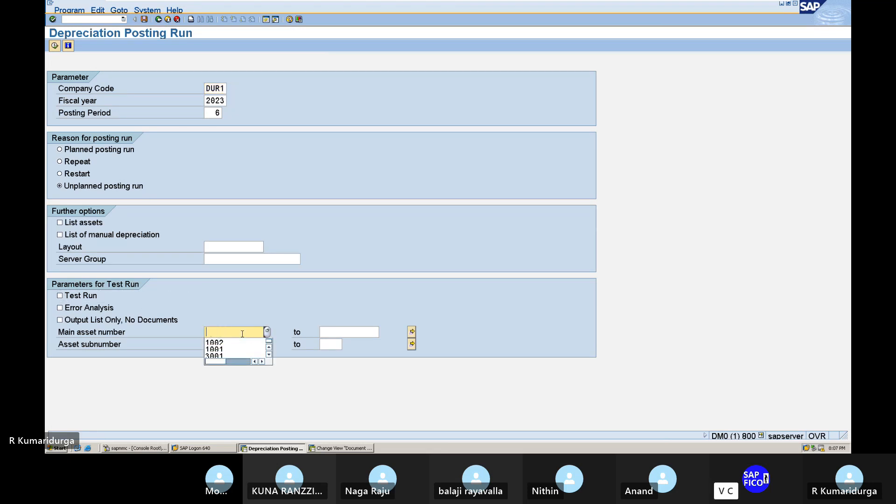
click(297, 331)
click(214, 345)
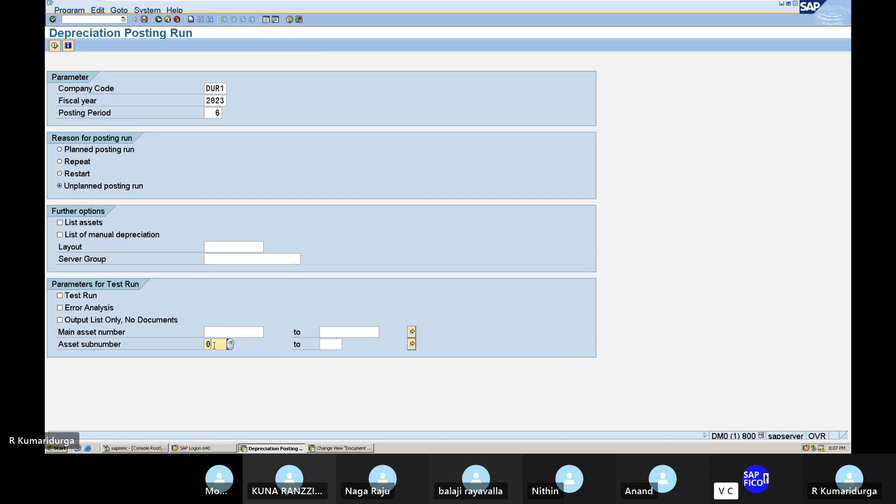
key(BackSpace)
Step: Schedule the period 6 depreciation run in the background with output device LP01 and an immediate start
click(70, 11)
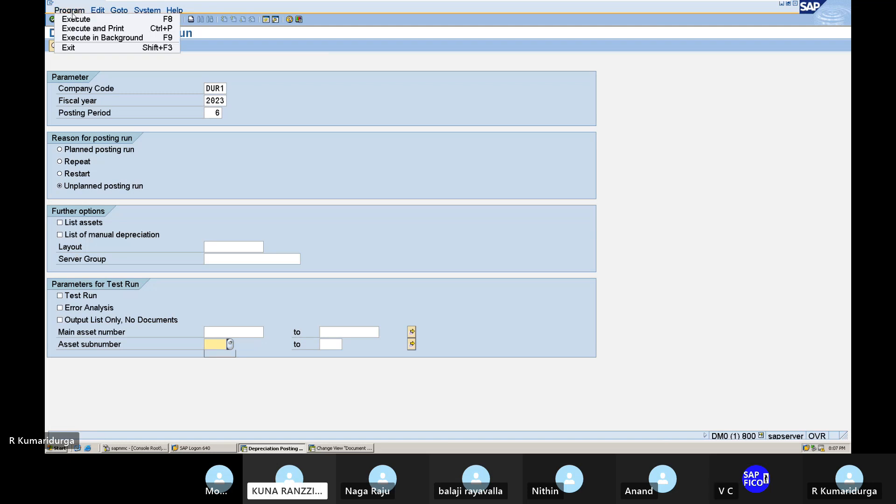
click(80, 39)
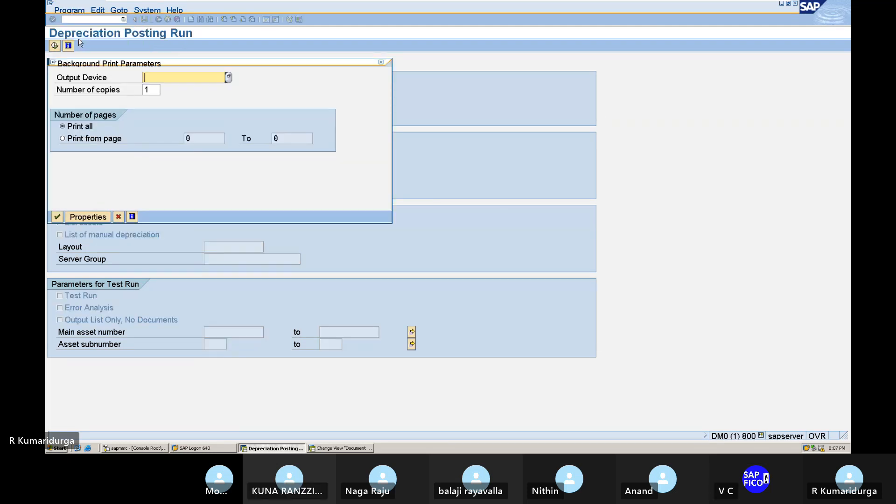
text(LP01)
click(57, 217)
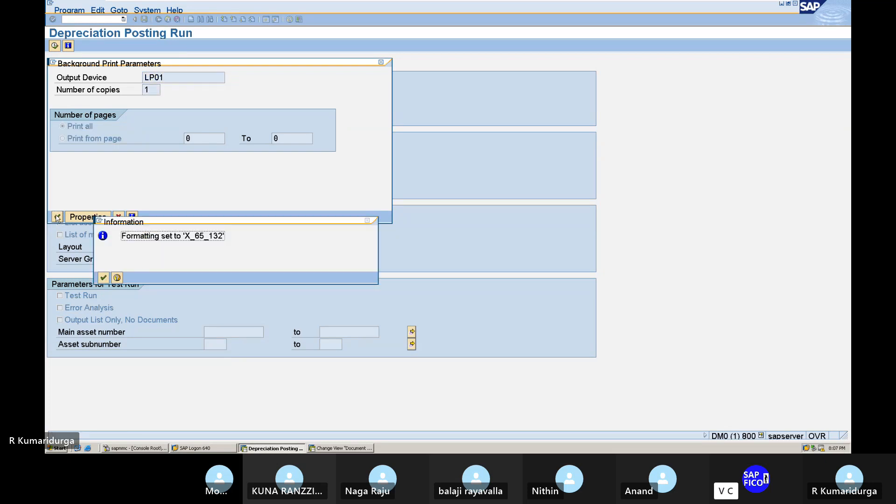
key(Return)
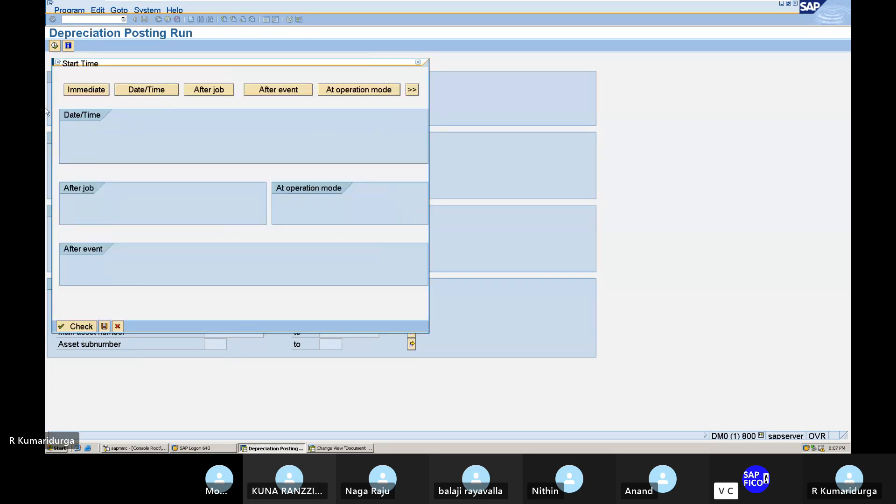
click(79, 90)
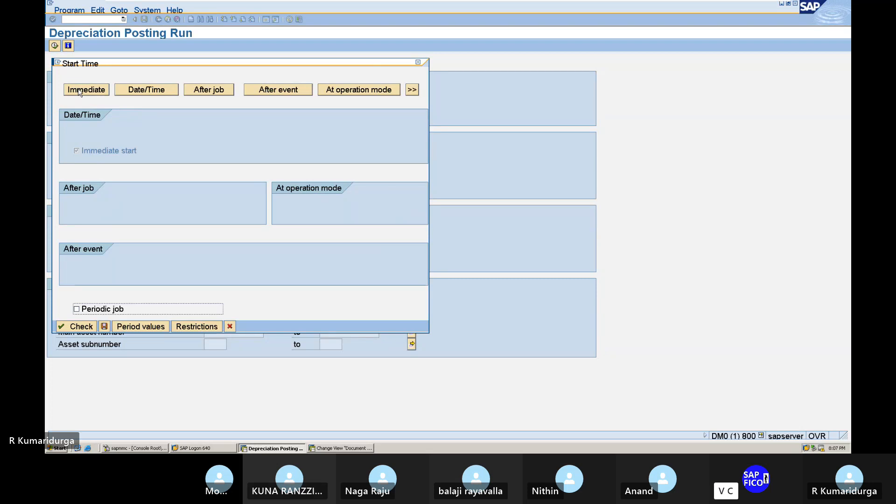
click(104, 327)
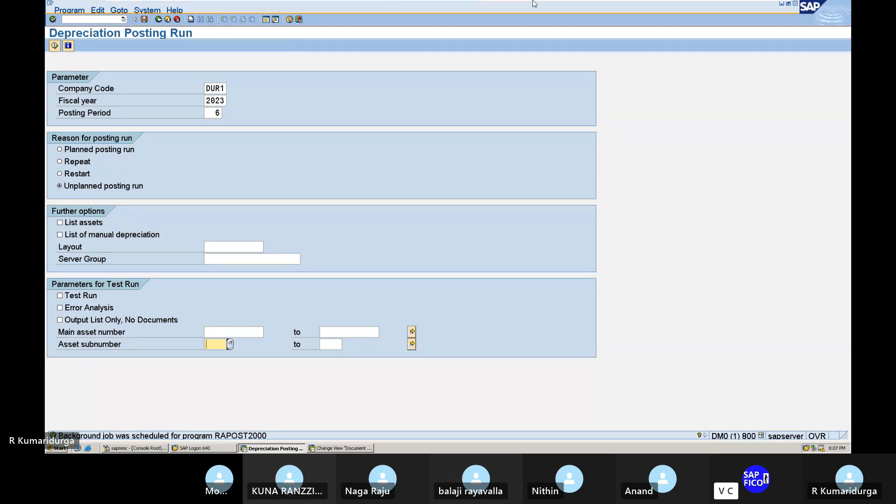
Step: Check the asset accounting notes in Notepad and return to the SAP session
mouse_move(534, 4)
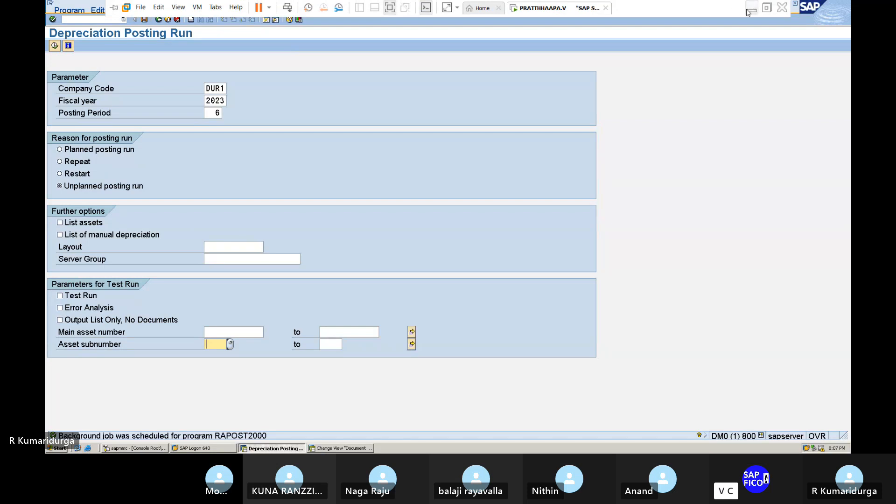
click(750, 10)
mouse_move(603, 441)
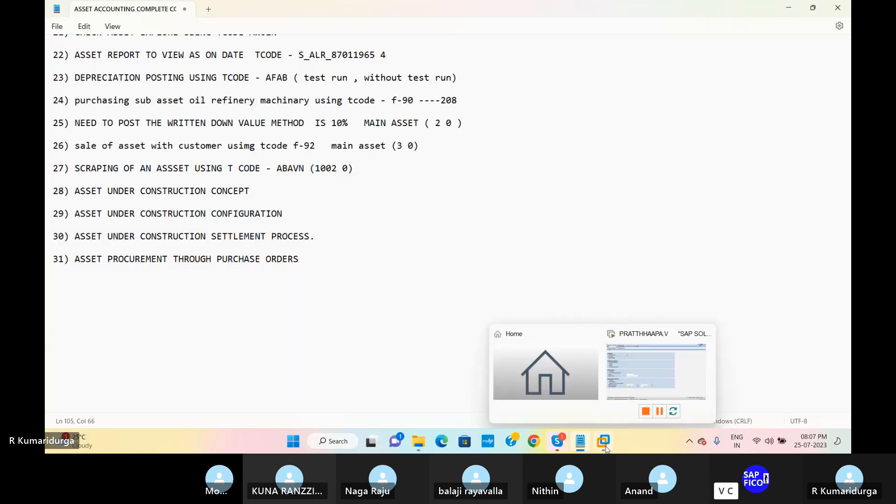
click(636, 376)
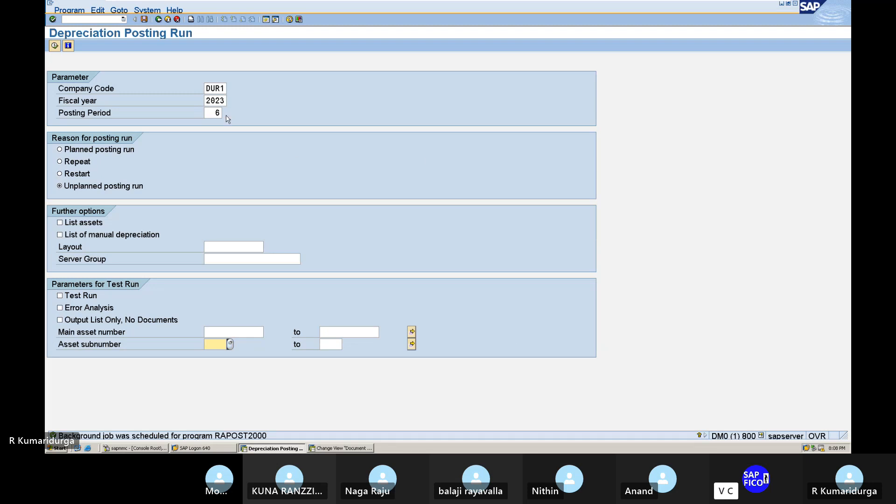
Step: List the background jobs for 25.07.2023 in the Job Overview using the default selection
click(149, 11)
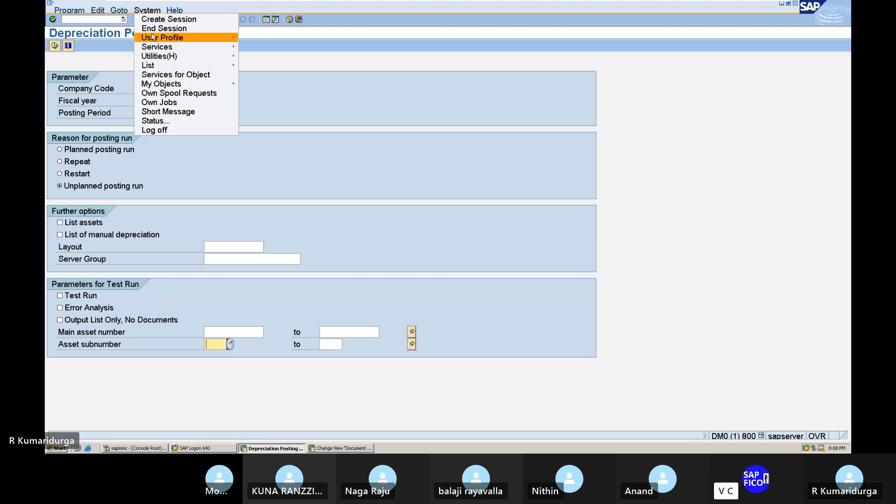
mouse_move(166, 51)
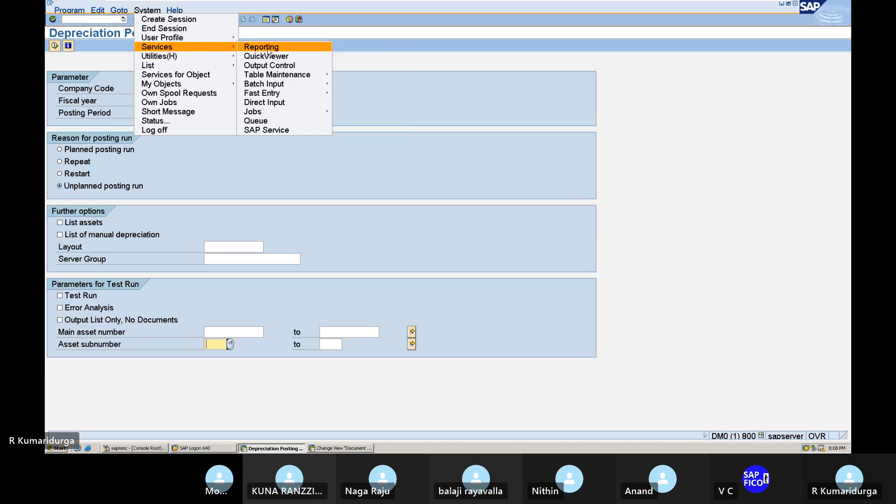
mouse_move(281, 96)
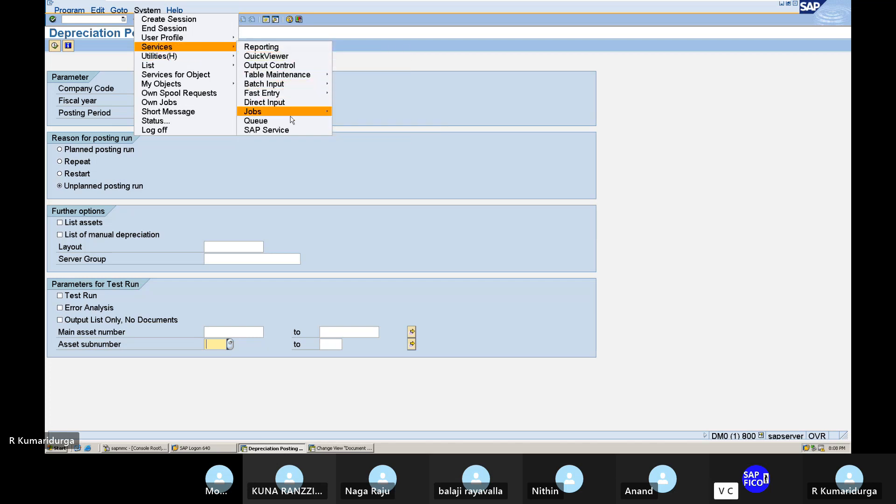
mouse_move(310, 113)
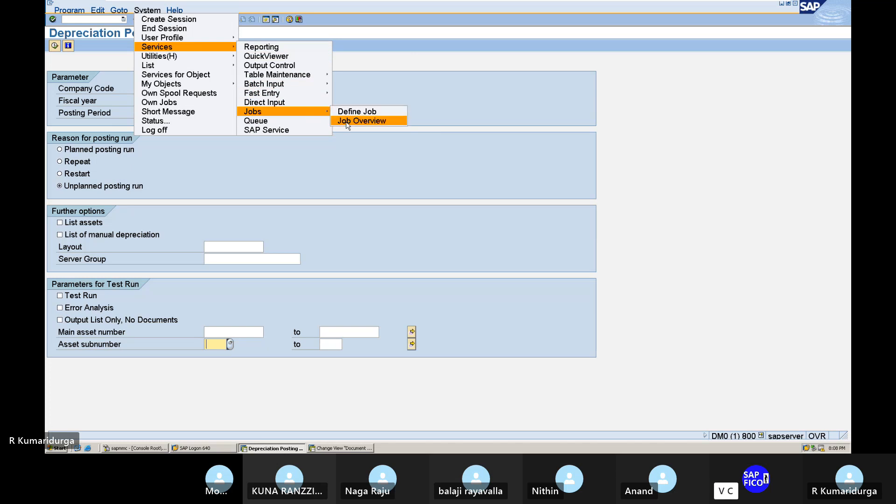
click(348, 124)
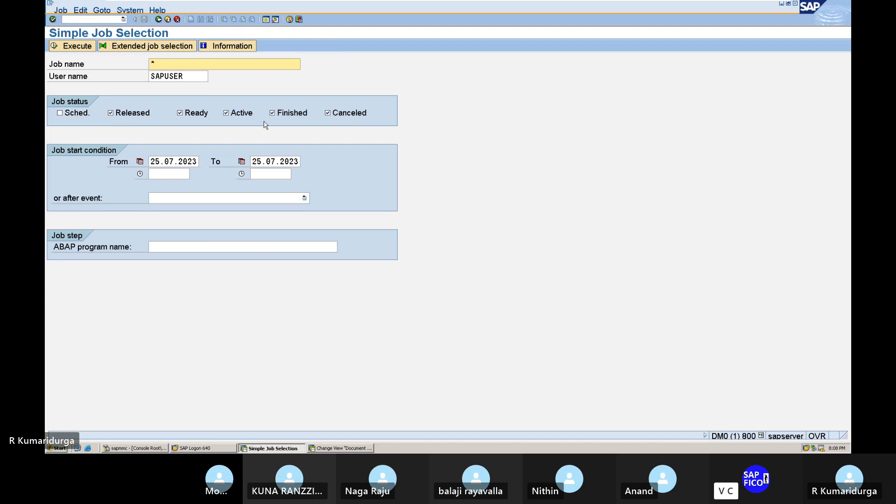
click(81, 48)
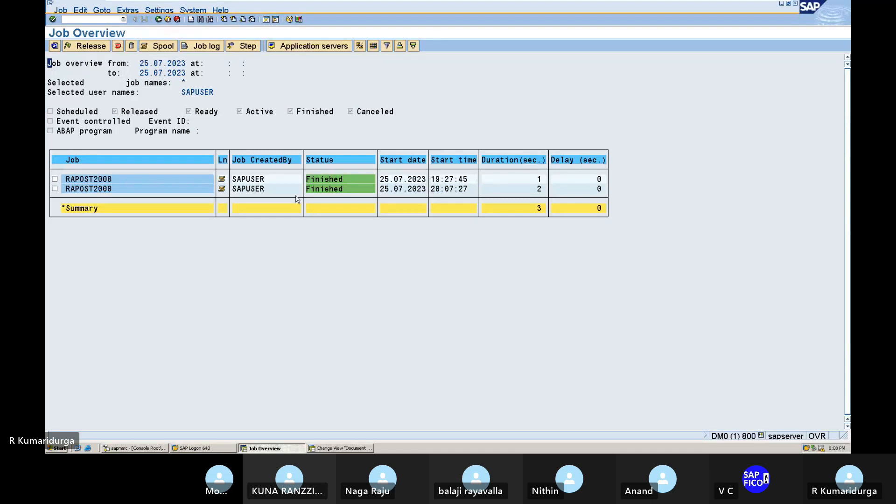
Step: Open Asset Explorer for DUR1's asset 1002, subnumber 0, and view its posted depreciation values for 2023
click(82, 19)
text(/N)
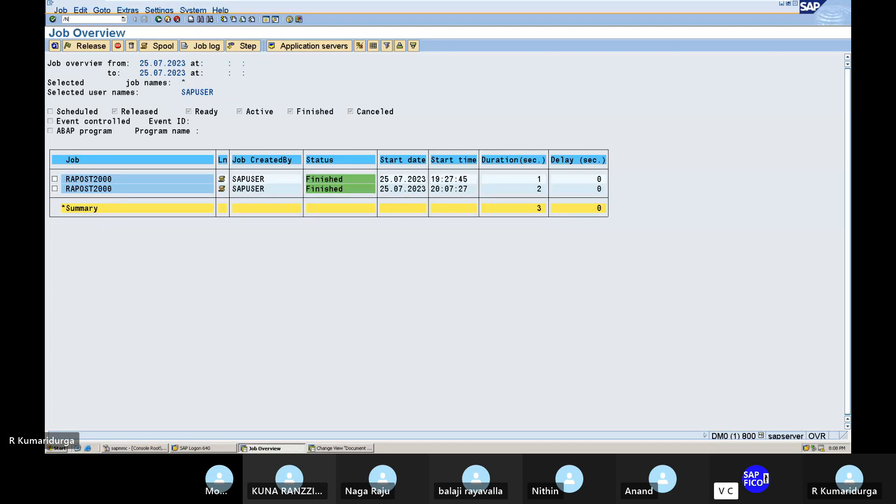
text(SM35)
key(Return)
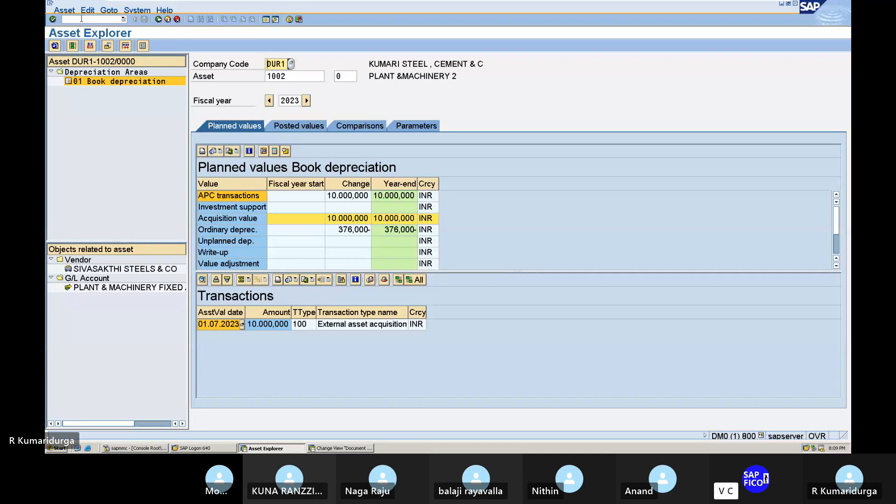
click(284, 128)
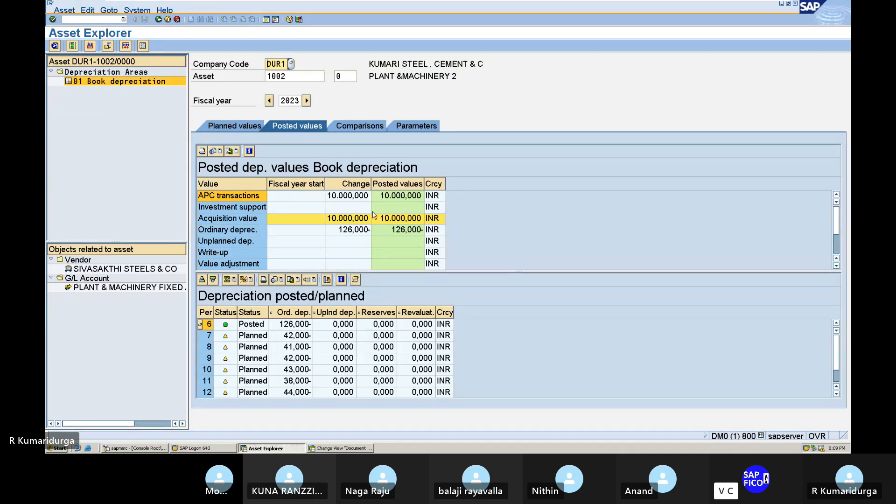
Step: Try to open the asset scrapping transaction with the code AVAVN
click(80, 20)
text(/NAVA)
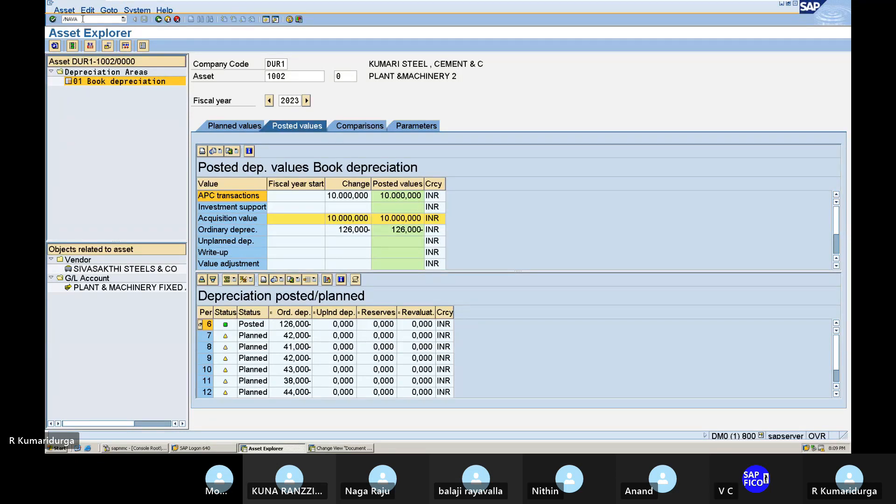
text(VN)
key(Return)
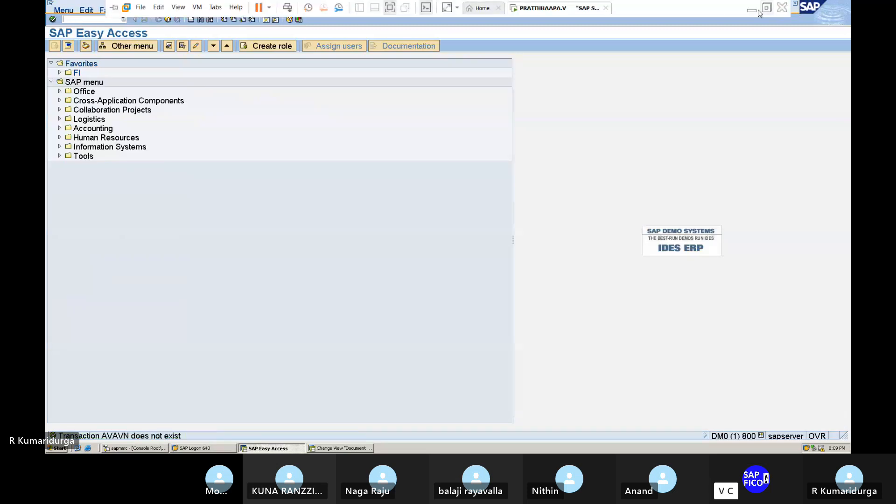
Step: Check the scrapping transaction code in the Notepad notes, return to SAP, and open transaction ABAVN
click(752, 6)
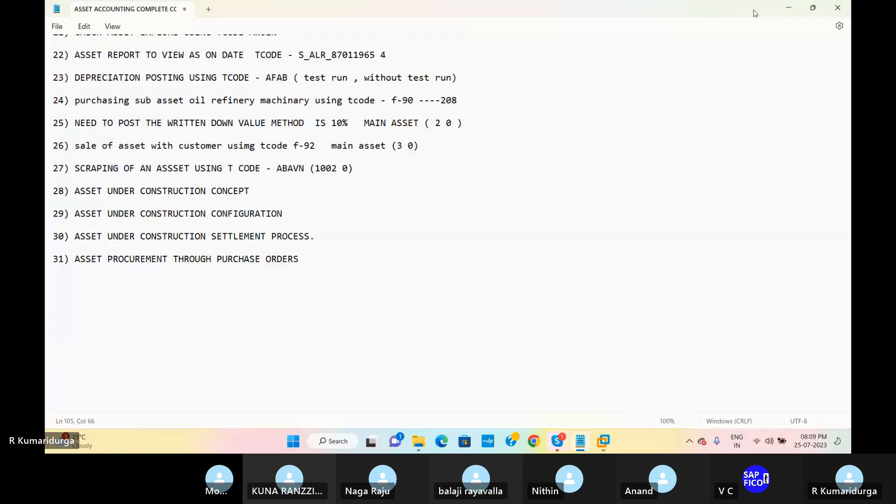
mouse_move(603, 443)
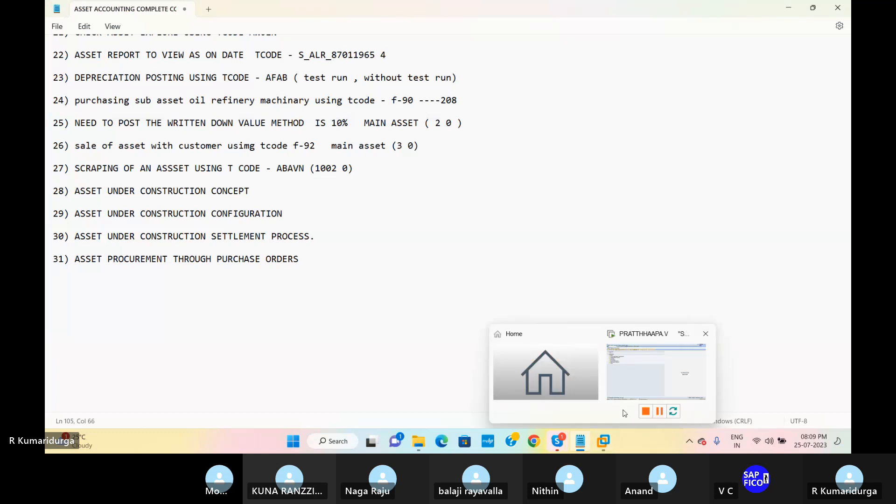
mouse_move(625, 414)
click(636, 368)
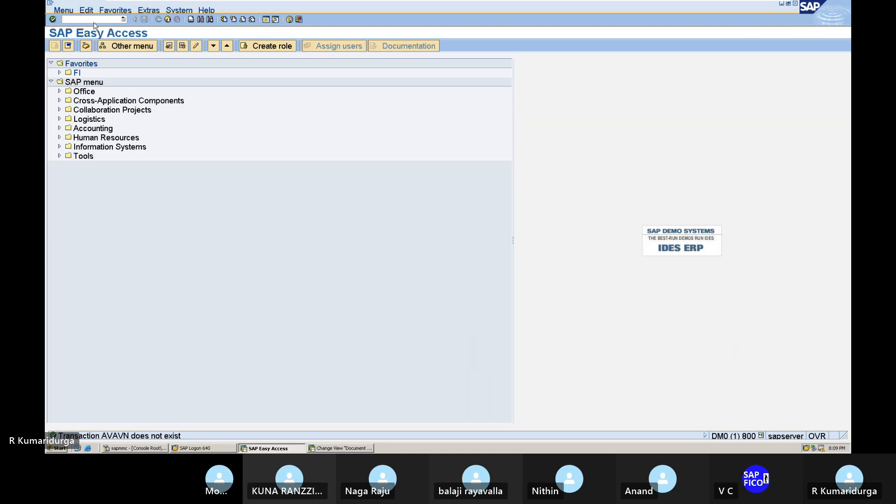
text(/NABAVN)
key(Return)
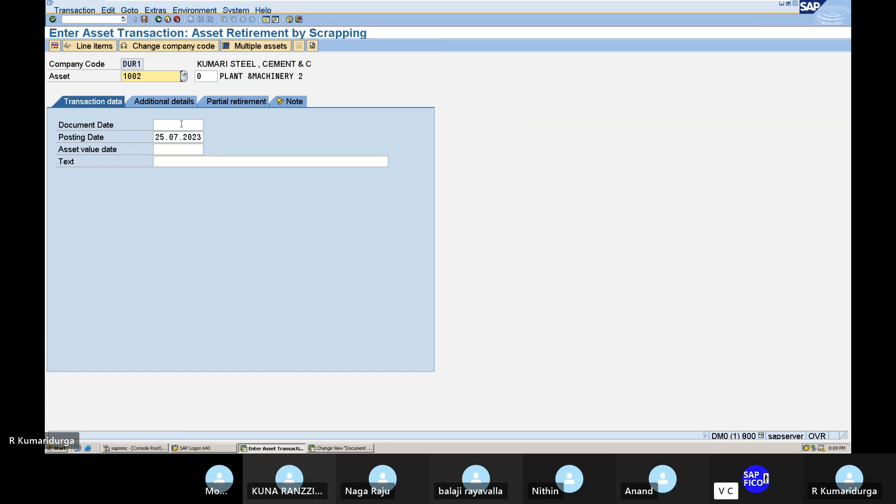
Step: Set the document date and posting date of asset 1002's scrapping transaction to 01.08.2023
click(182, 124)
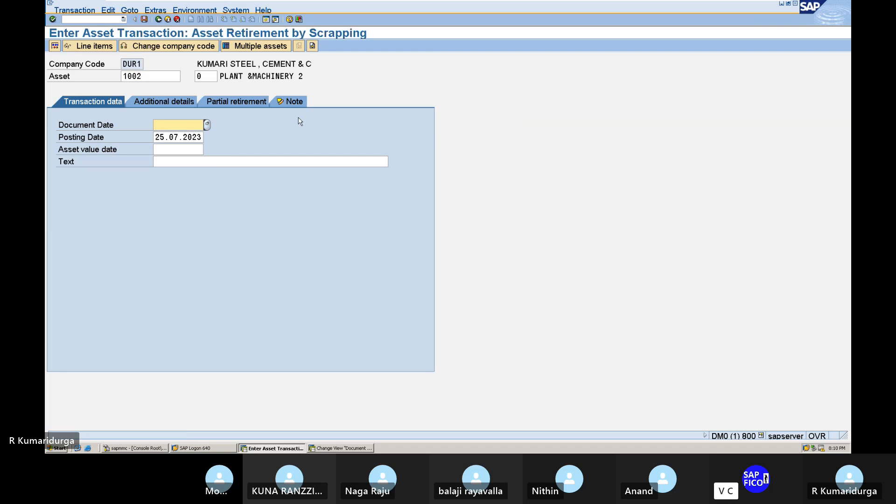
text(25)
key(BackSpace)
key(BackSpace)
text(01.08.2023)
key(Tab)
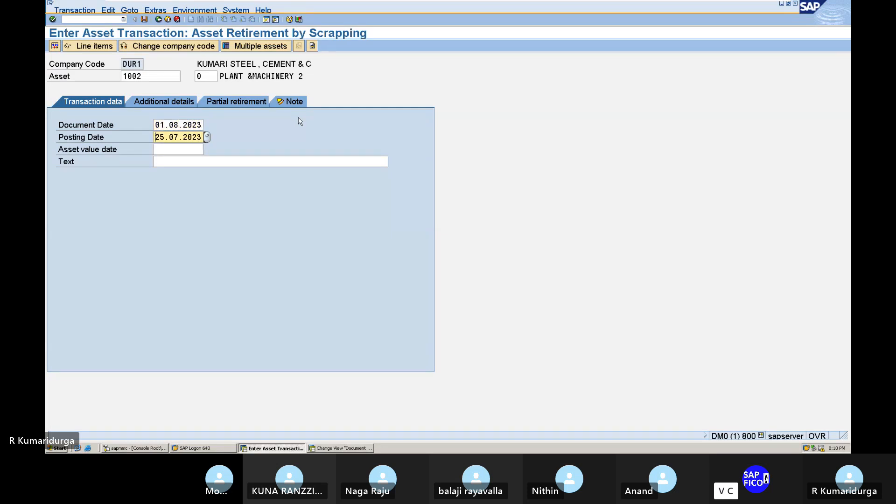
text(01.08)
click(198, 161)
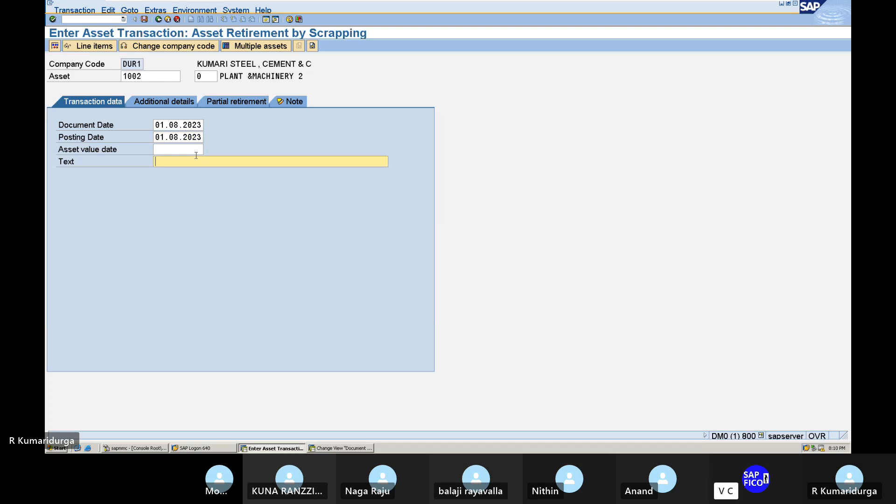
Step: Set the scrapping's asset value date to 01.08.2023 and enter the text SCRAPING OF AN ASSET
click(197, 149)
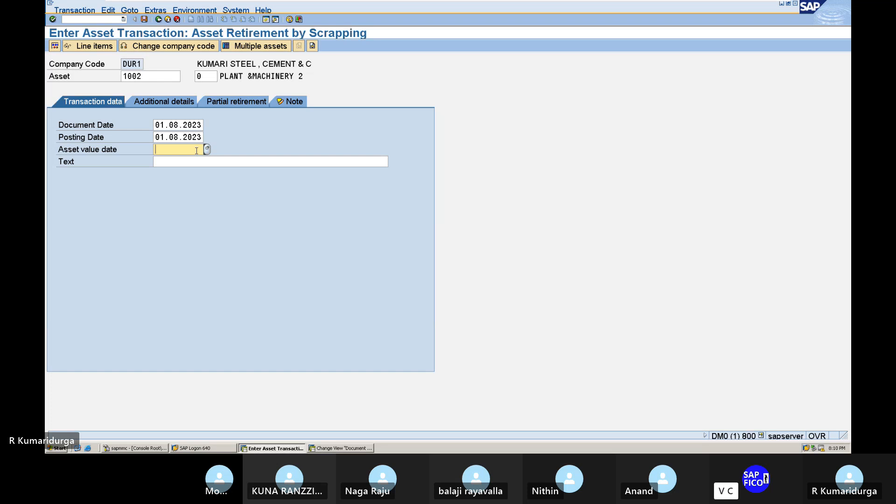
text(01.08.2023)
click(163, 161)
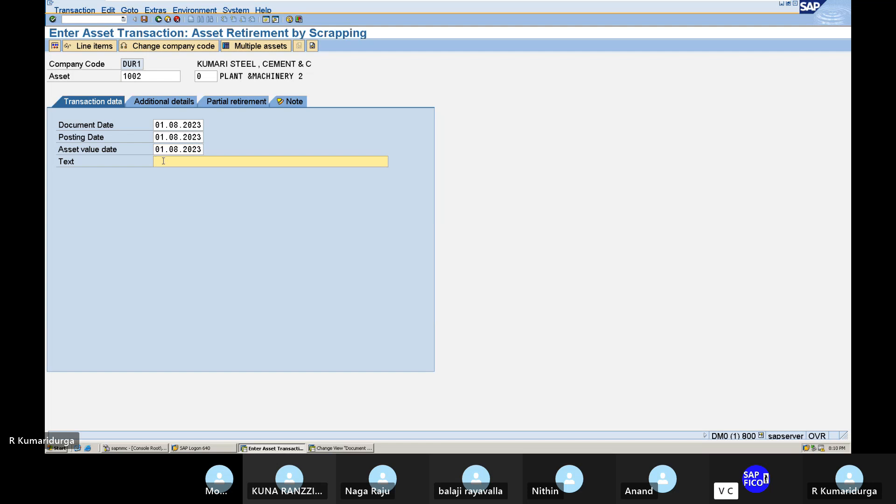
text(SCRAPING OF AN ASSE)
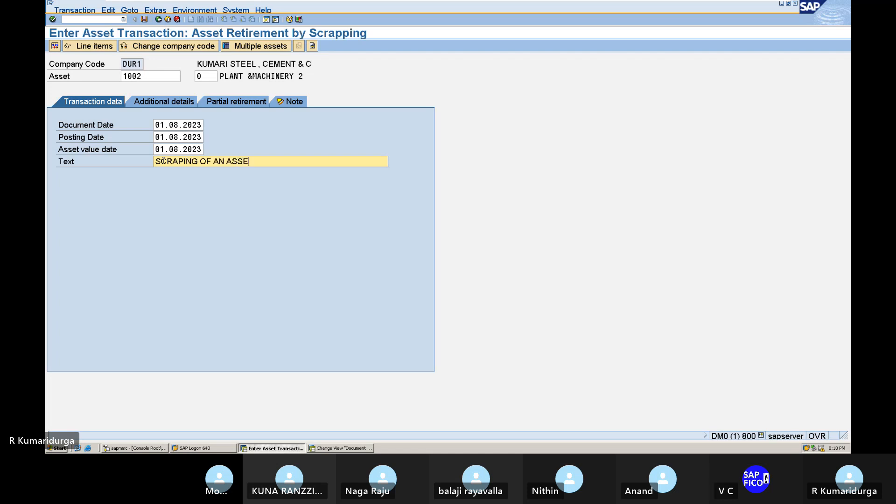
text(T)
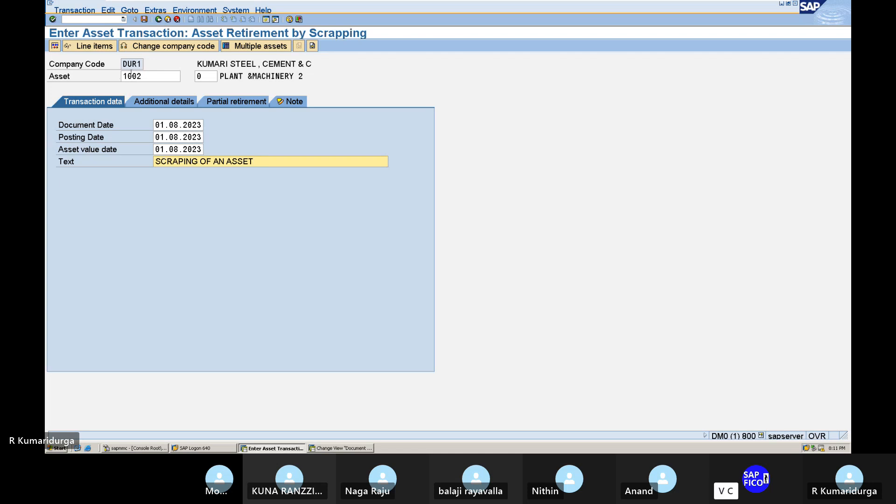
Step: Set the posting period of asset 1002's scrapping document to 05 in the additional details
click(169, 102)
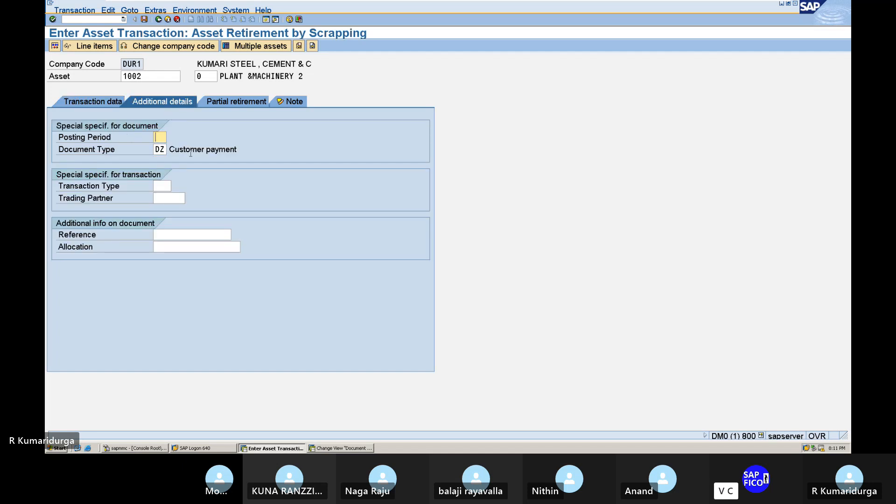
text(6)
key(BackSpace)
text(4)
key(BackSpace)
text(06)
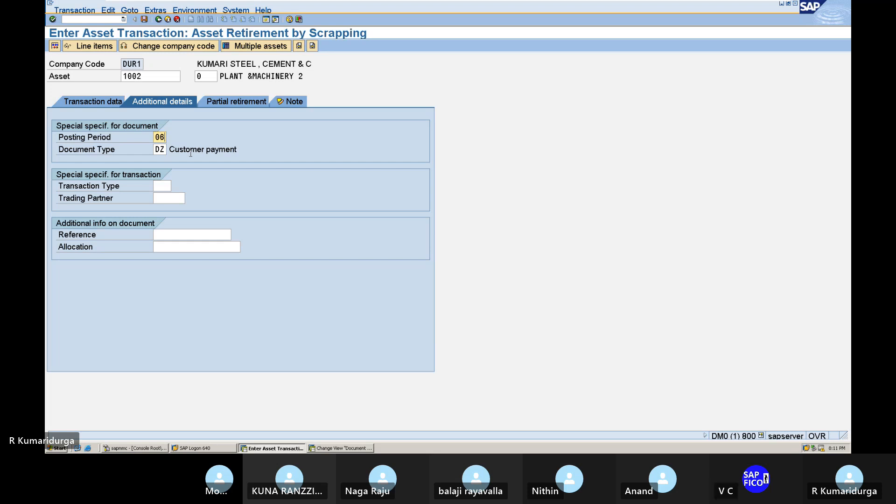
key(BackSpace)
text(5)
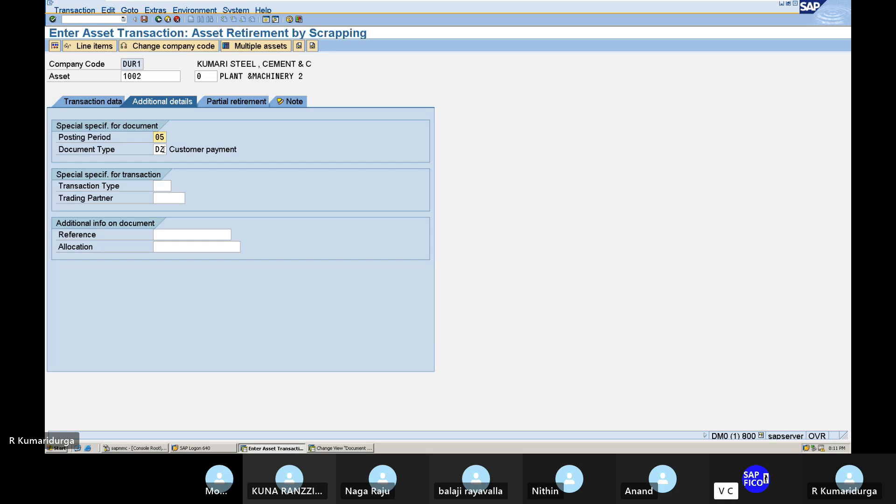
Step: Replace the scrapping document's document type with SA
click(166, 149)
key(BackSpace)
key(BackSpace)
text(SA)
Step: Try to open the document type configuration OBA7 in a new session, declining to display locked data
click(266, 21)
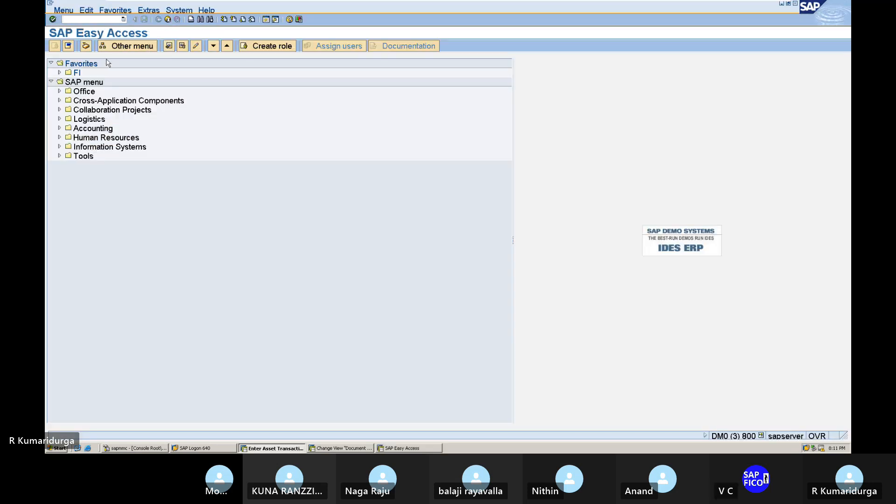
text(/N)
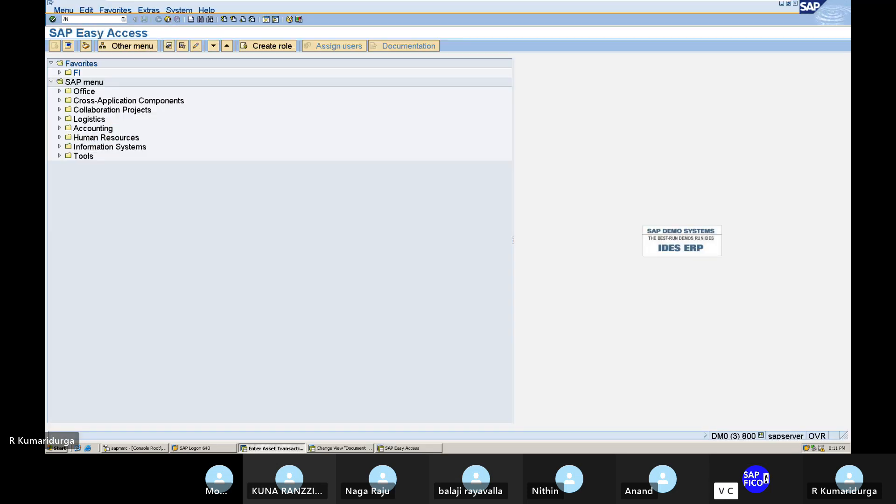
text(OBA7)
key(Return)
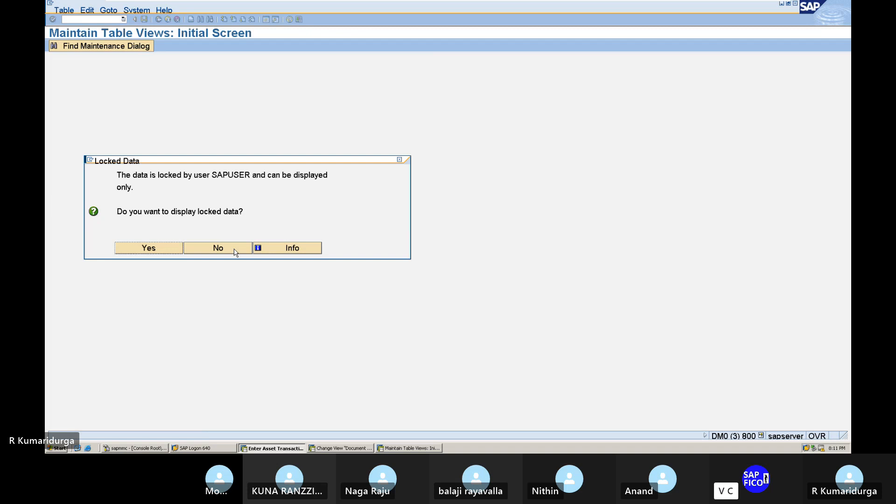
click(236, 248)
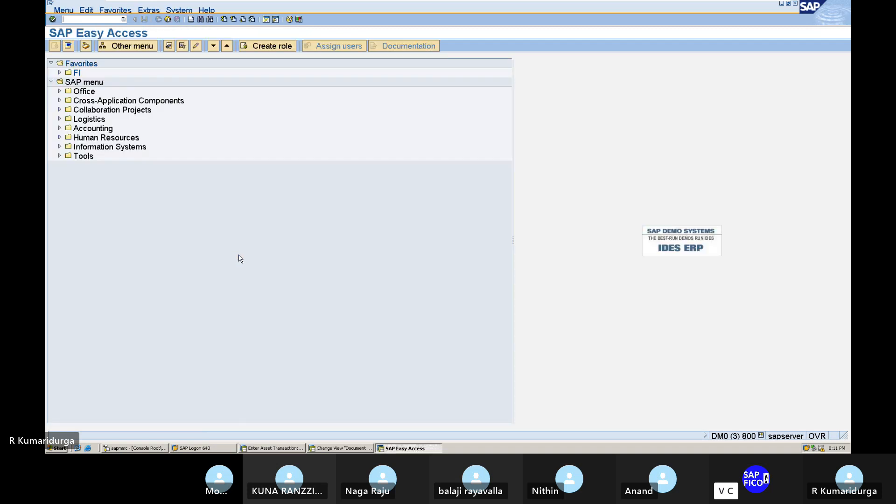
Step: Look up document type SA's settings in the already open document types session and return to the scrapping entry
click(339, 448)
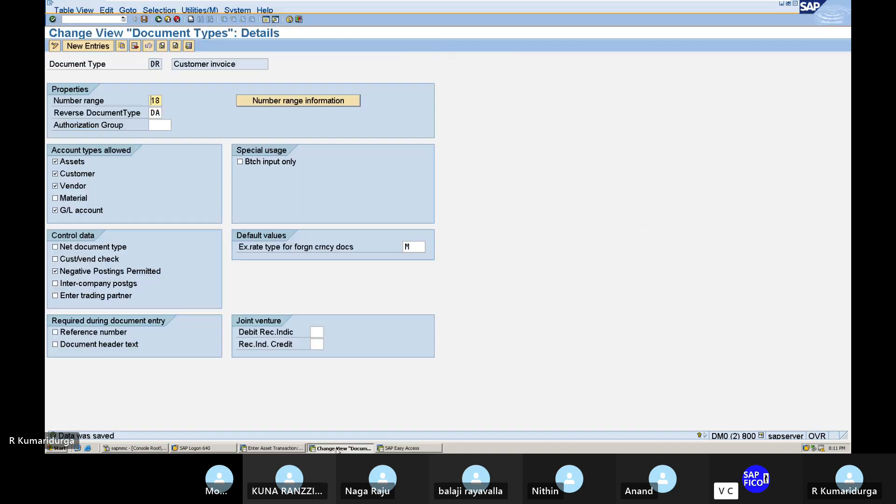
click(159, 20)
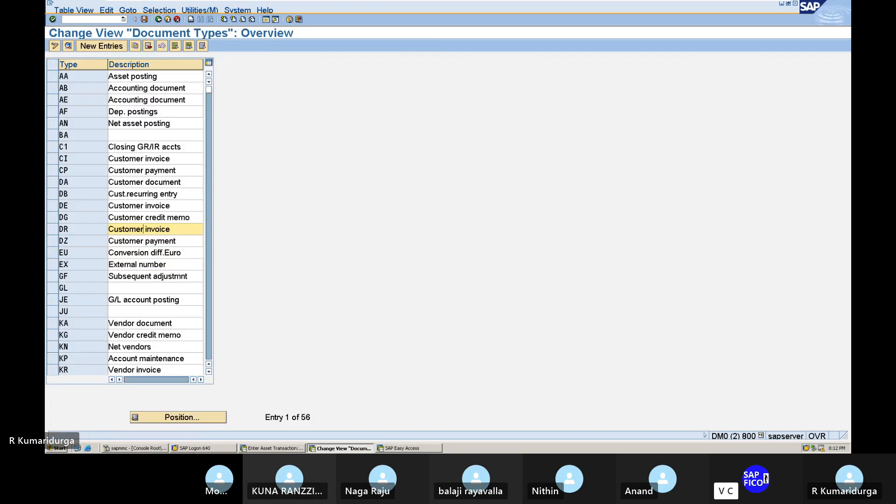
click(208, 419)
text(S)
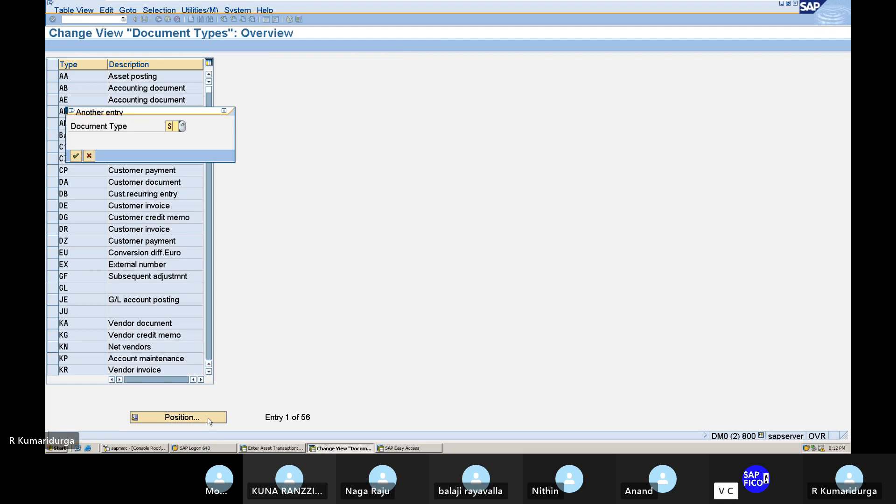
text(A)
key(Return)
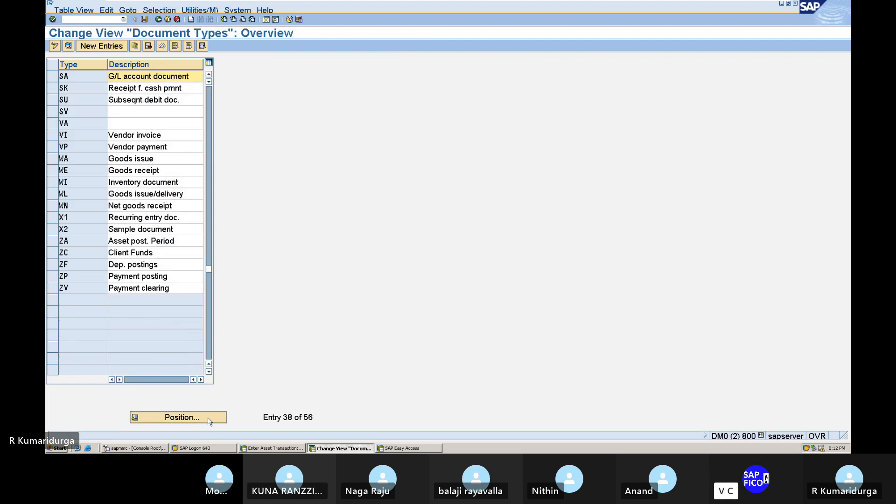
double_click(177, 76)
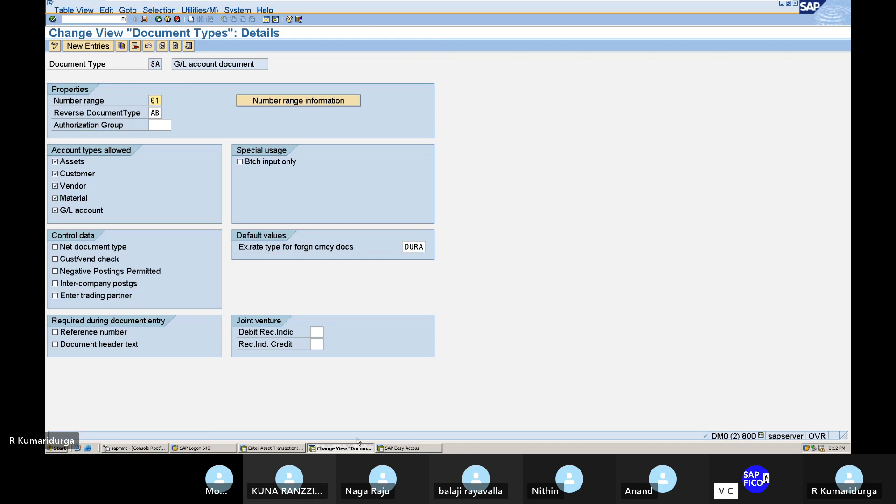
click(290, 450)
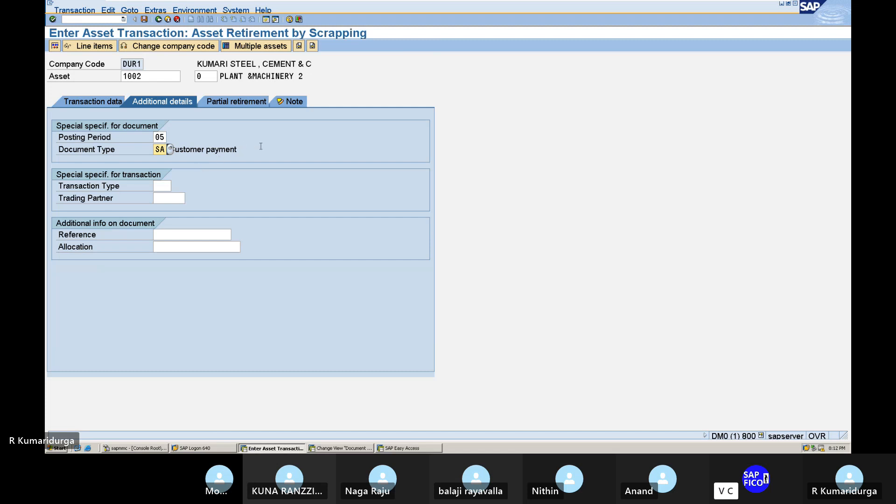
Step: Look through the available retirement transaction types and close the list without choosing one
click(169, 186)
click(175, 185)
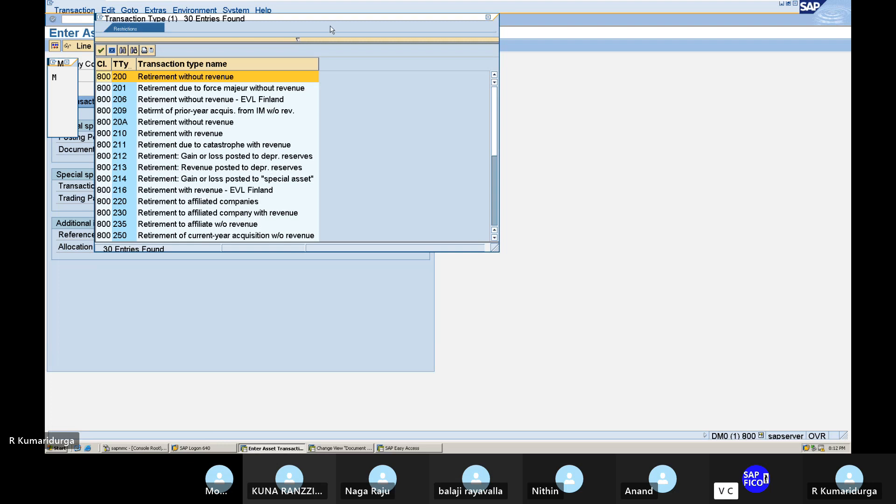
click(488, 20)
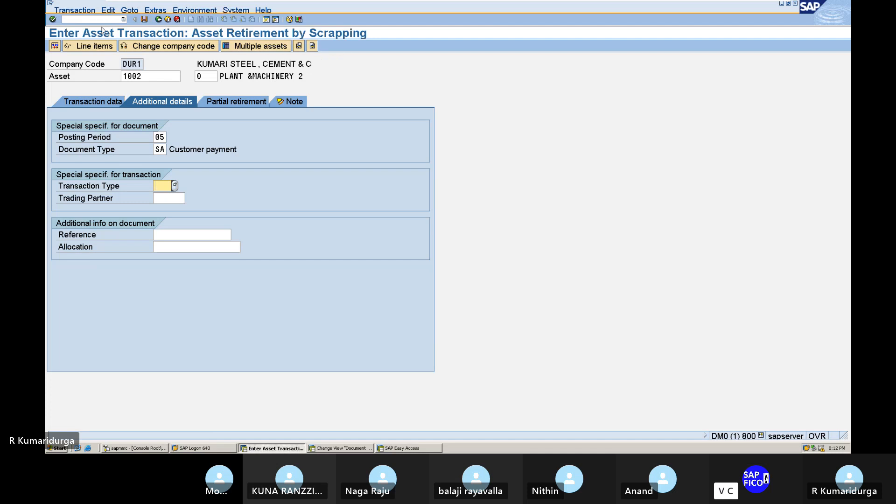
Step: Simulate the scrapping document for asset 1002 and post it
click(54, 47)
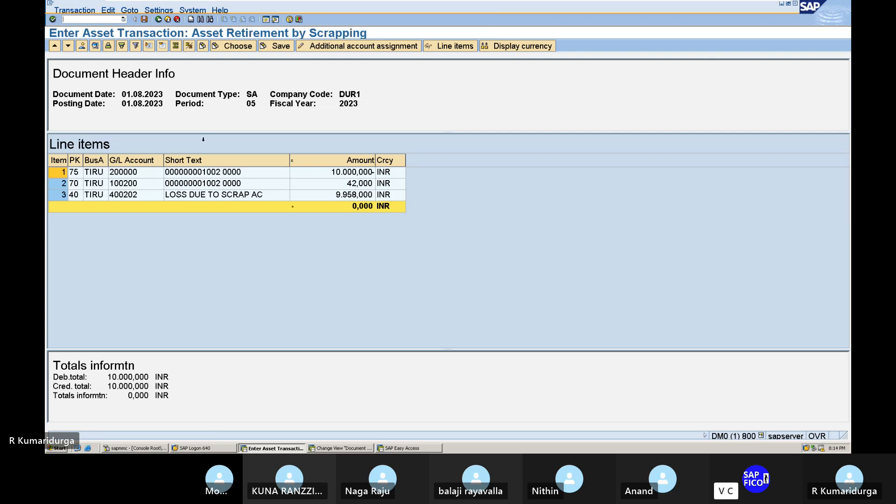
click(75, 11)
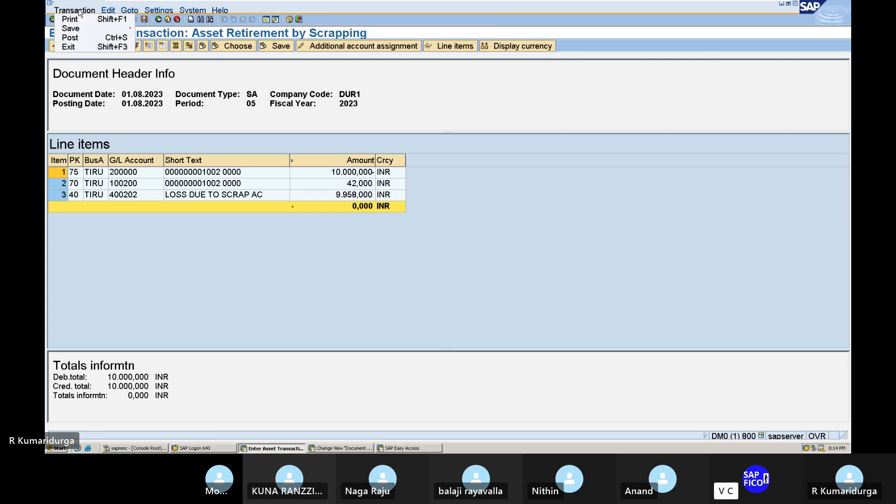
click(84, 37)
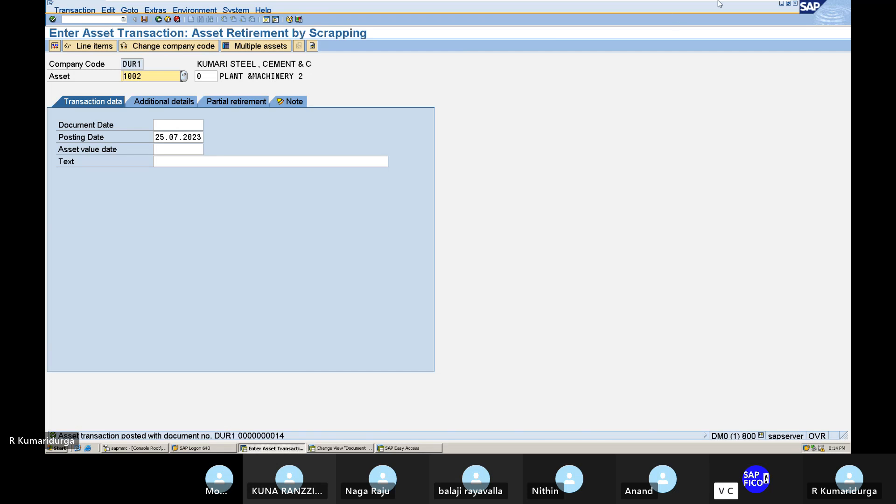
Step: Switch to the Notepad notes and append dashes and the posted document number to item 27 on ABAVN scrapping
mouse_move(726, 1)
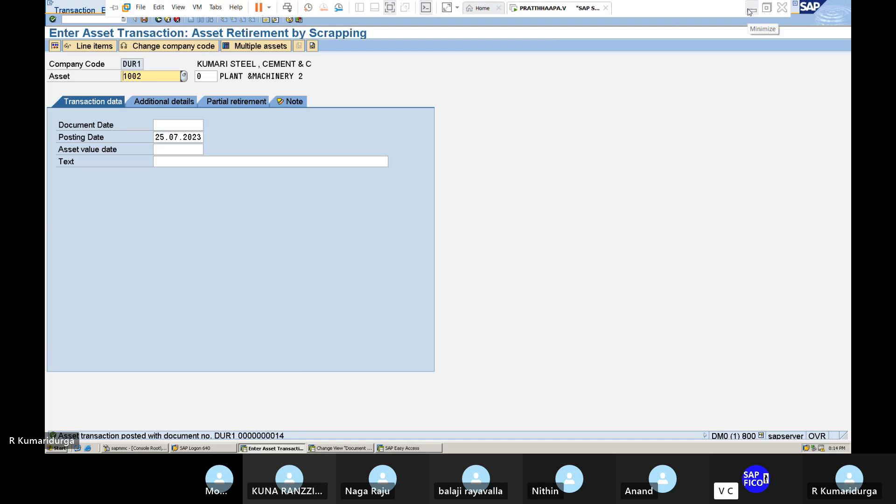
click(748, 9)
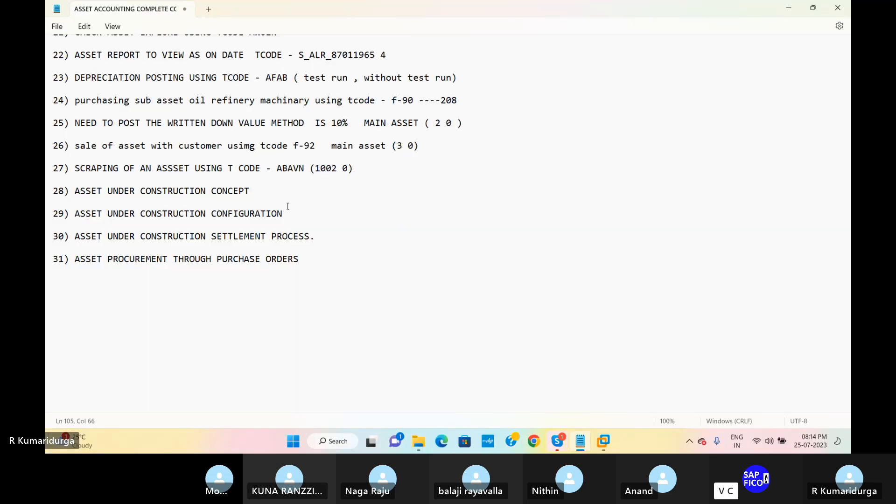
click(349, 168)
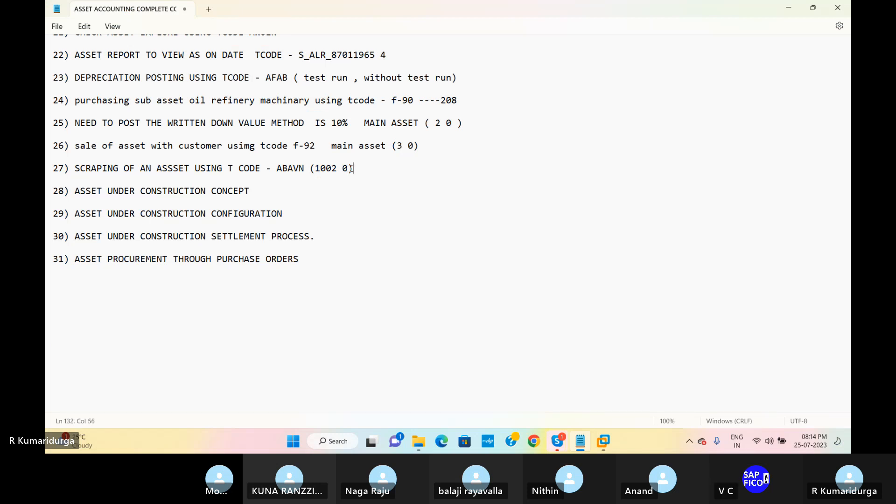
text(----14)
key(Left)
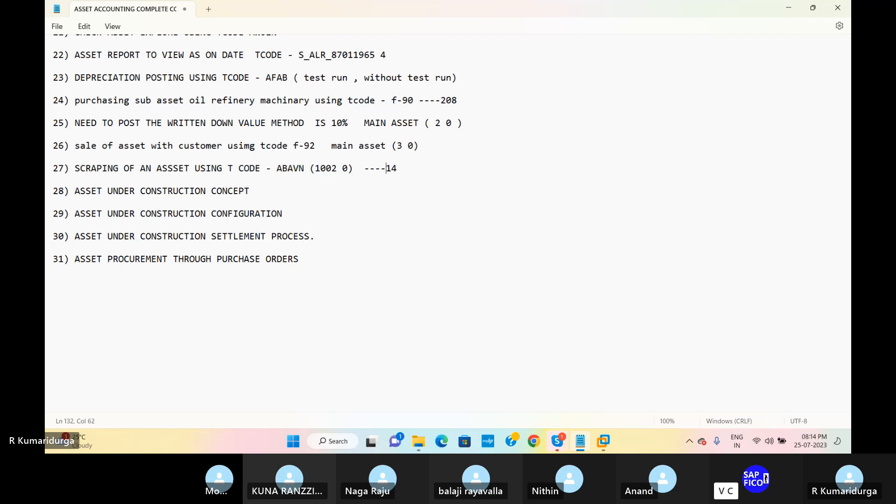
text(0000000)
Step: Return to SAP and open Asset Explorer with AW01N for asset 1002
click(601, 445)
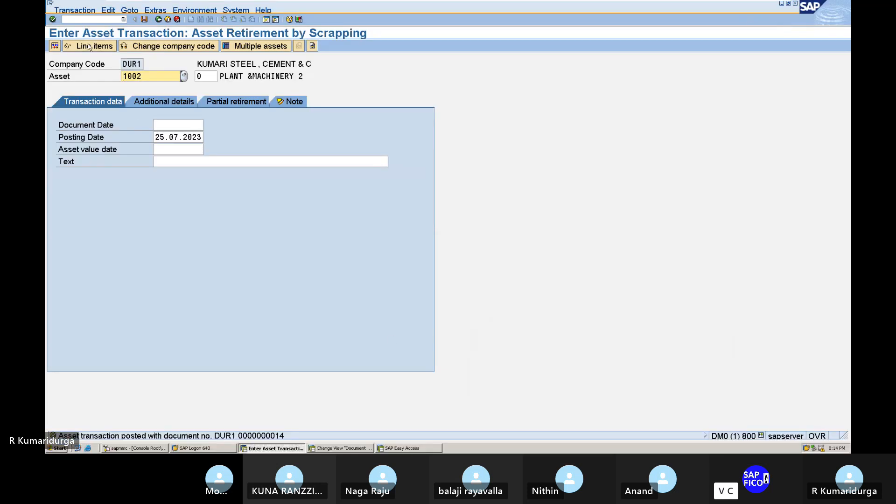
click(102, 20)
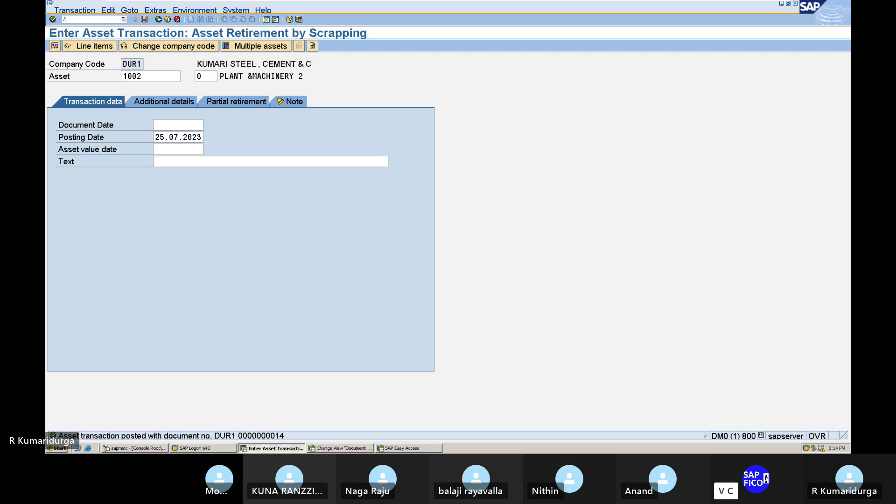
text(/NAW01N)
key(Return)
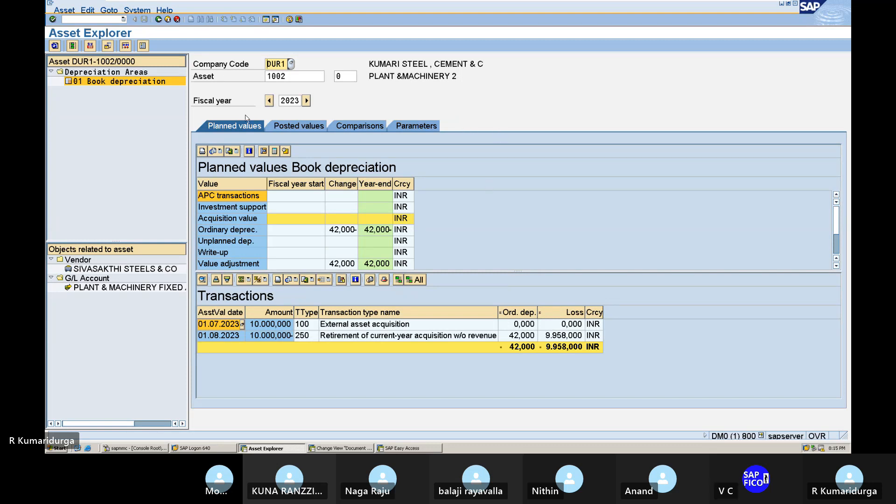
Step: Examine asset 1002's posted depreciation values, including period 7, and return to the planned values
click(299, 132)
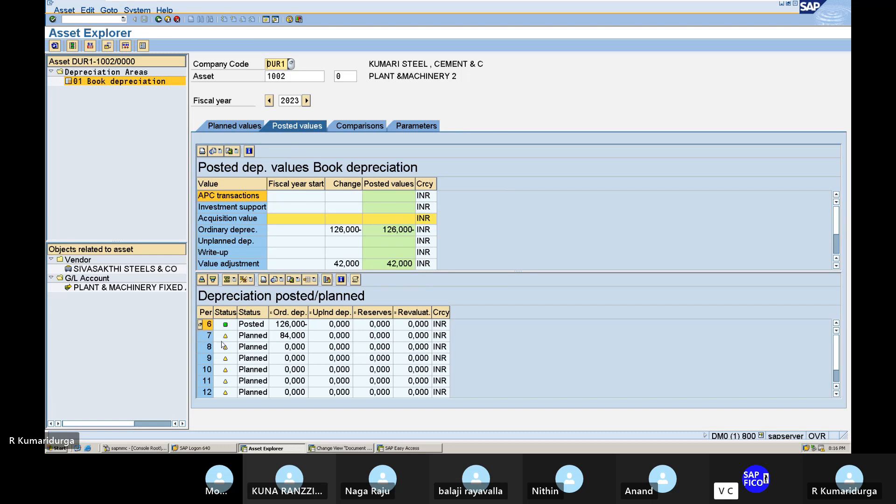
click(249, 338)
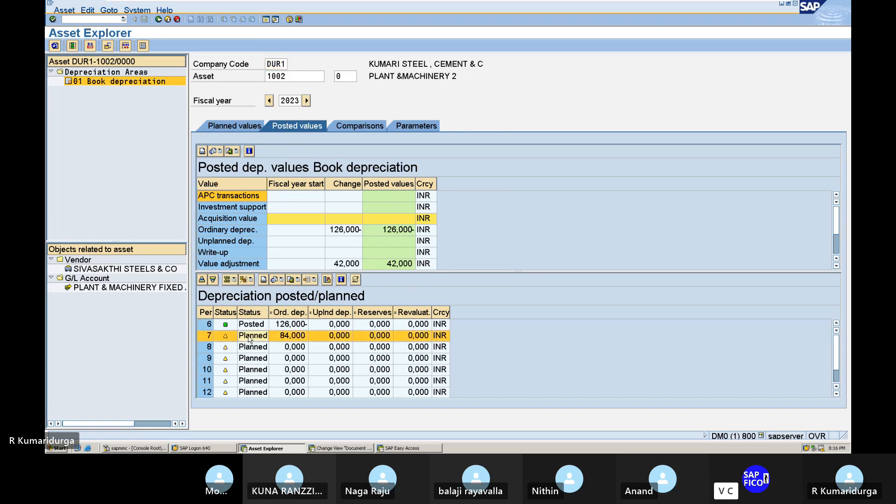
click(234, 126)
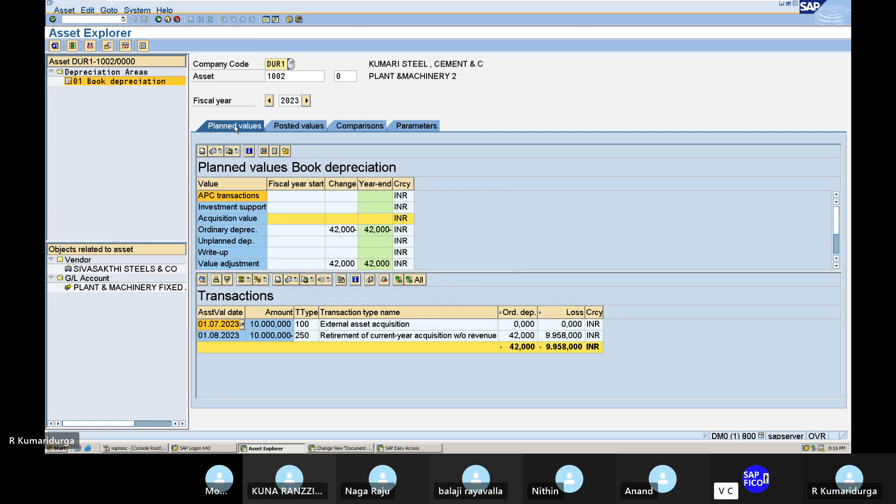